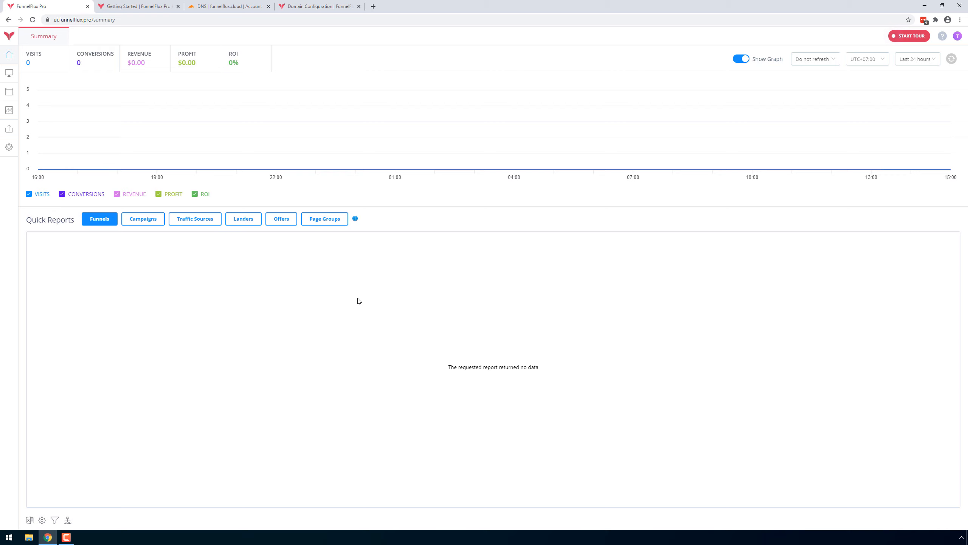
# Open the domain settings and review the Domain Configuration help article.
pyautogui.click(7, 149)
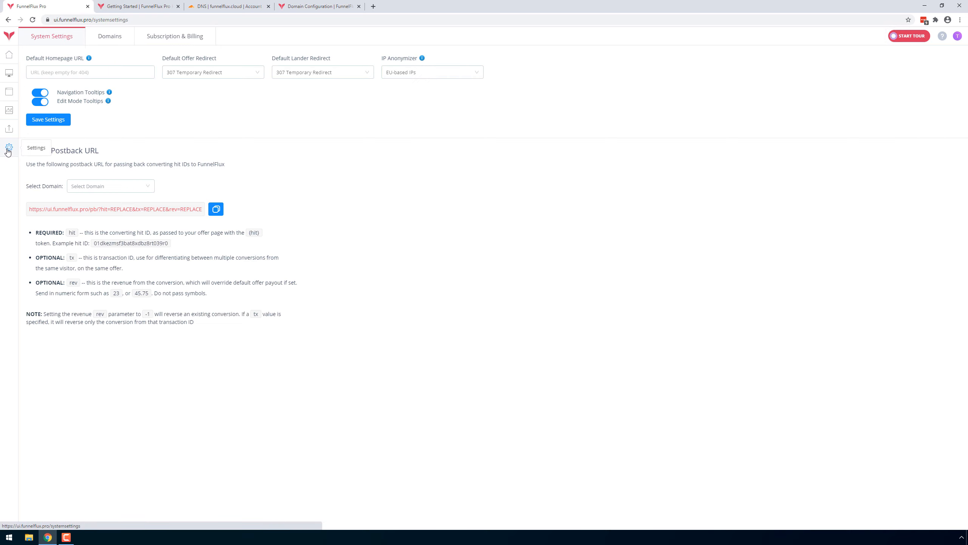
pyautogui.click(116, 37)
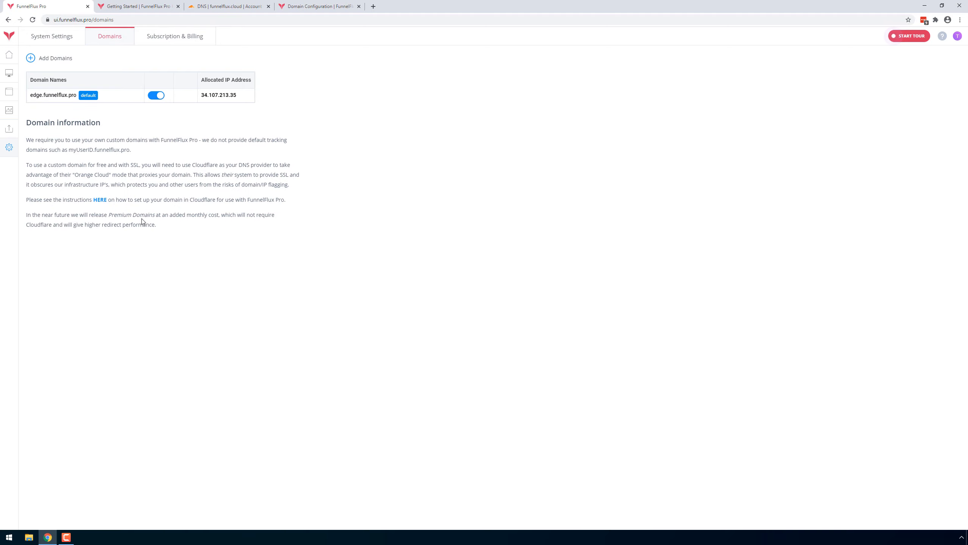
pyautogui.click(304, 5)
pyautogui.scroll(-6, 610, 366)
pyautogui.scroll(6, 648, 379)
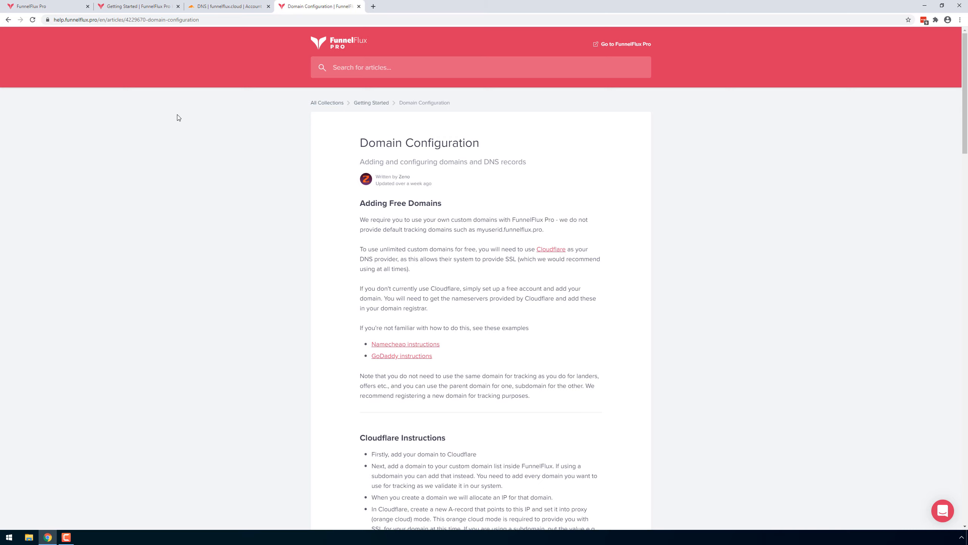
# Add testdomain.com as a custom domain in FunnelFlux Pro.
pyautogui.click(53, 5)
pyautogui.click(54, 59)
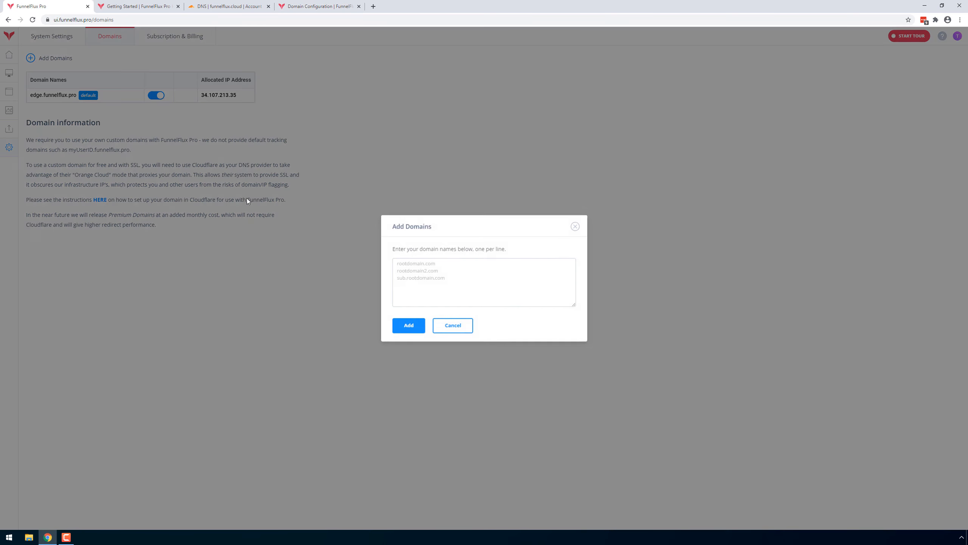
pyautogui.click(450, 274)
pyautogui.write('testdomain.com')
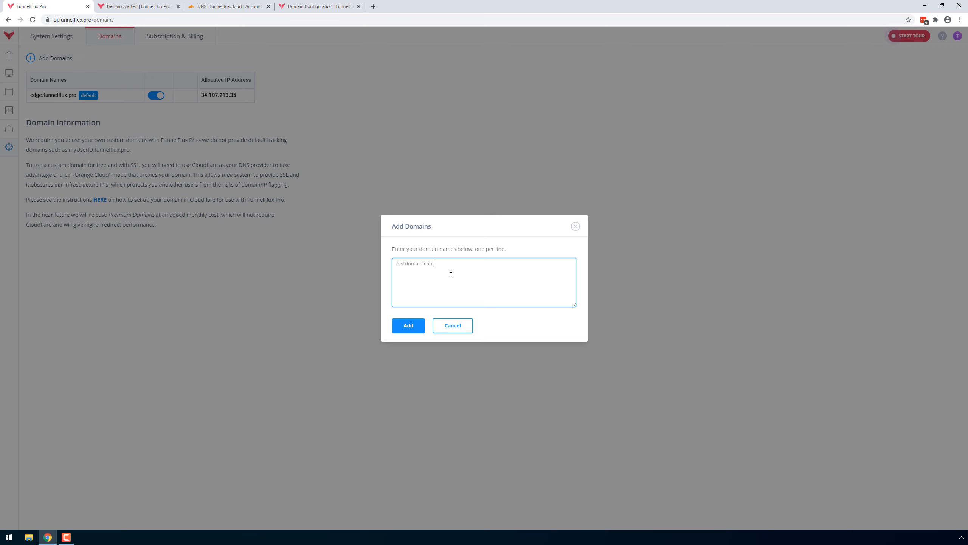
pyautogui.click(408, 325)
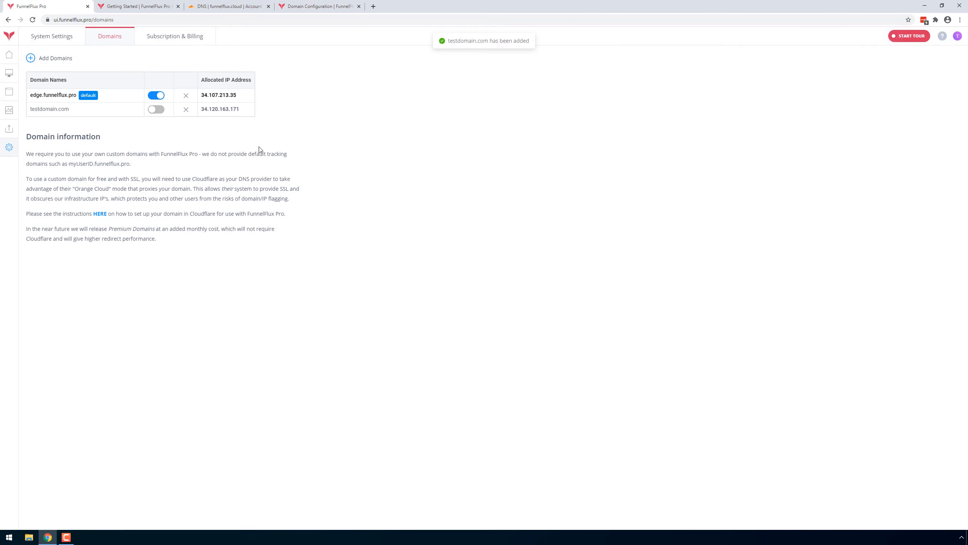
# Copy the IP address allocated to testdomain.com and save it, 34.120.163.171, as the IPv4 address of Cloudflare's "track" A record.
pyautogui.moveTo(247, 110); pyautogui.dragTo(201, 109)
pyautogui.hotkey('ctrl', 'c')
pyautogui.click(236, 6)
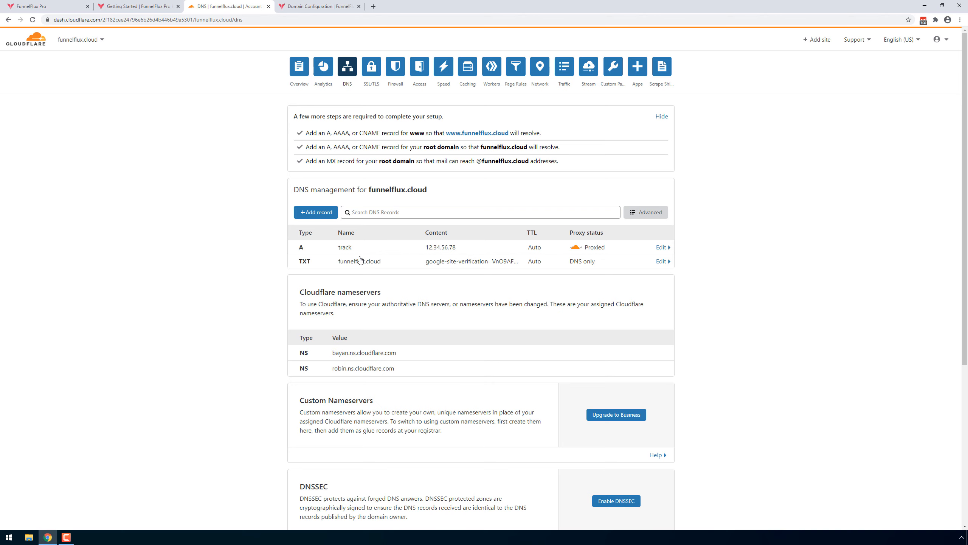
pyautogui.click(444, 248)
pyautogui.moveTo(472, 274); pyautogui.dragTo(408, 273)
pyautogui.press('BackSpace')
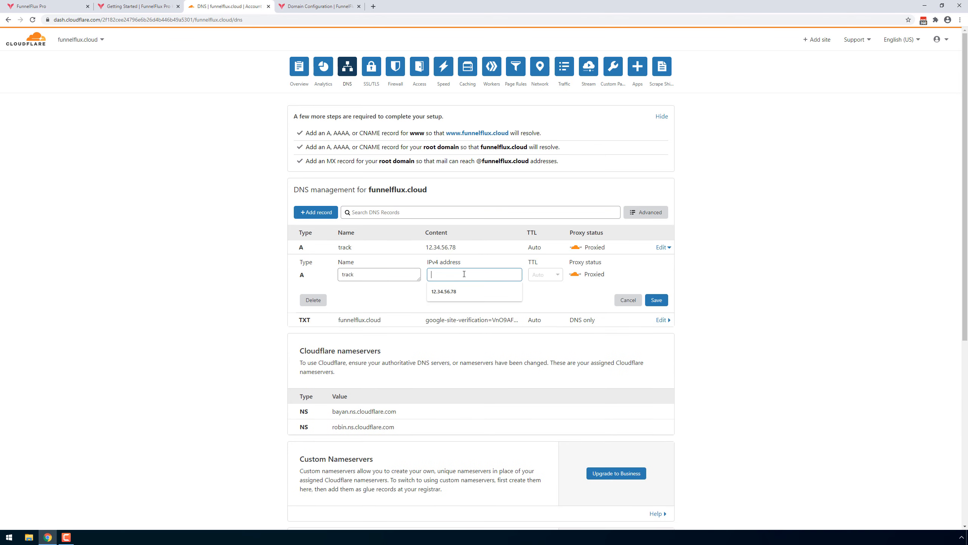
pyautogui.hotkey('ctrl', 'v')
pyautogui.click(658, 300)
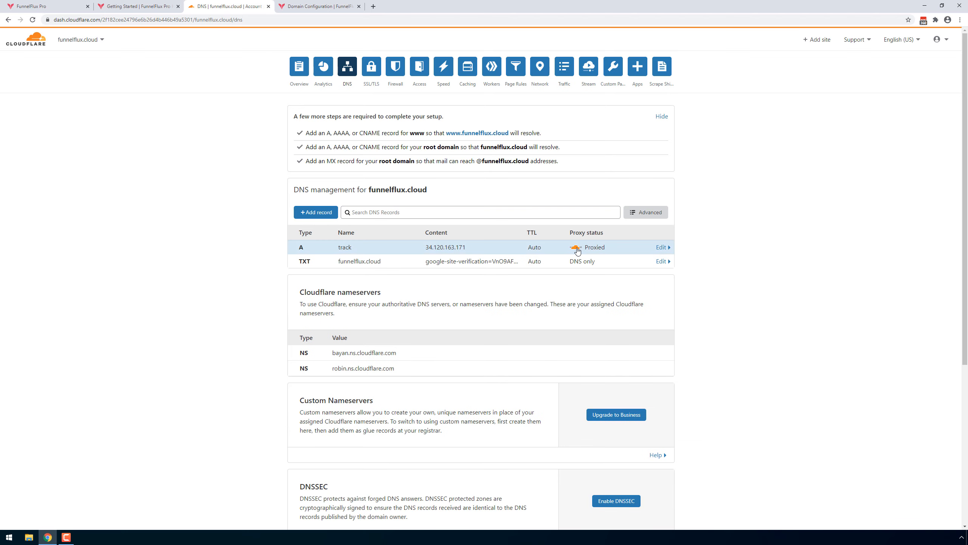
# Recheck the Domain Configuration article's instructions and return to the FunnelFlux Pro domain list.
pyautogui.click(324, 6)
pyautogui.scroll(-5, 572, 346)
pyautogui.scroll(5, 573, 346)
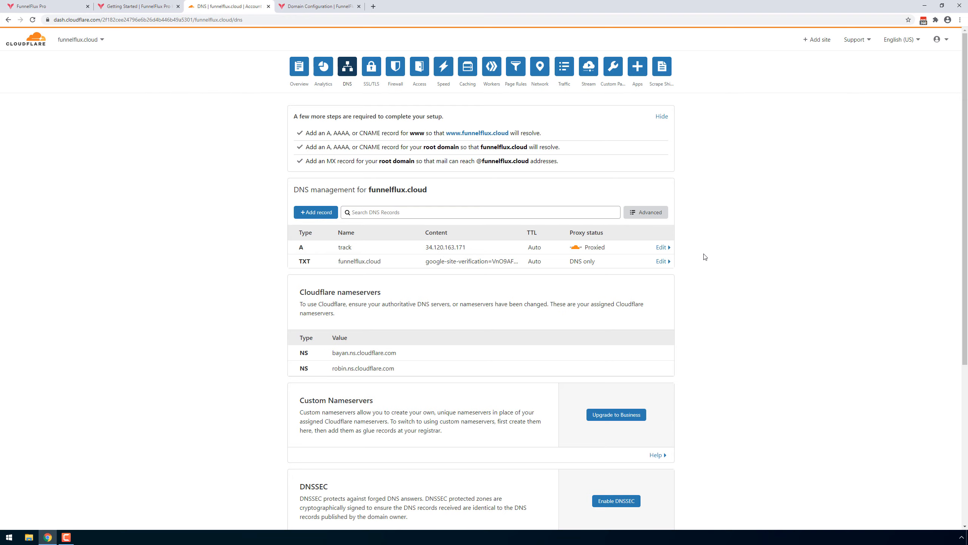
pyautogui.hotkey('ctrl', '1')
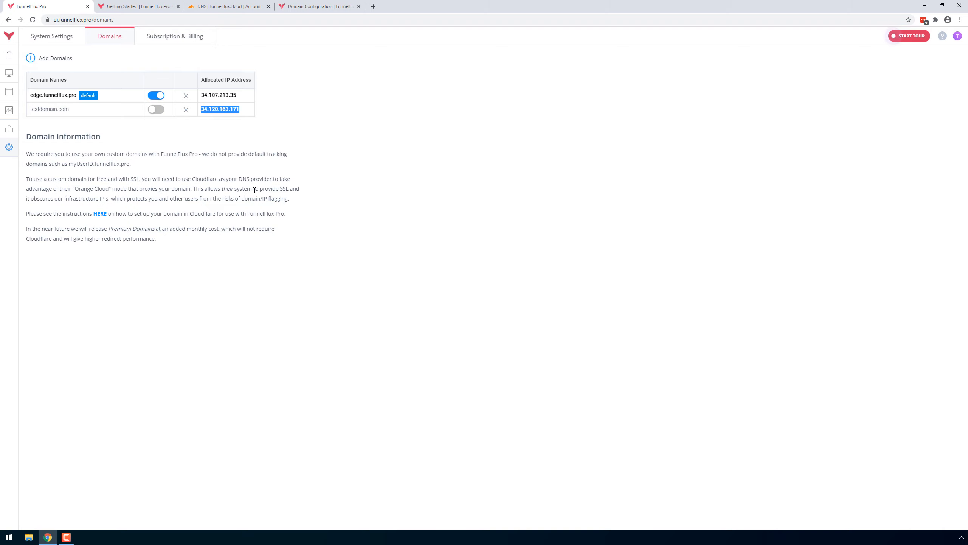
pyautogui.click(294, 204)
# Load the Facebook Ads template in a new traffic source, examine its tracking fields, and close the form without saving.
pyautogui.click(10, 95)
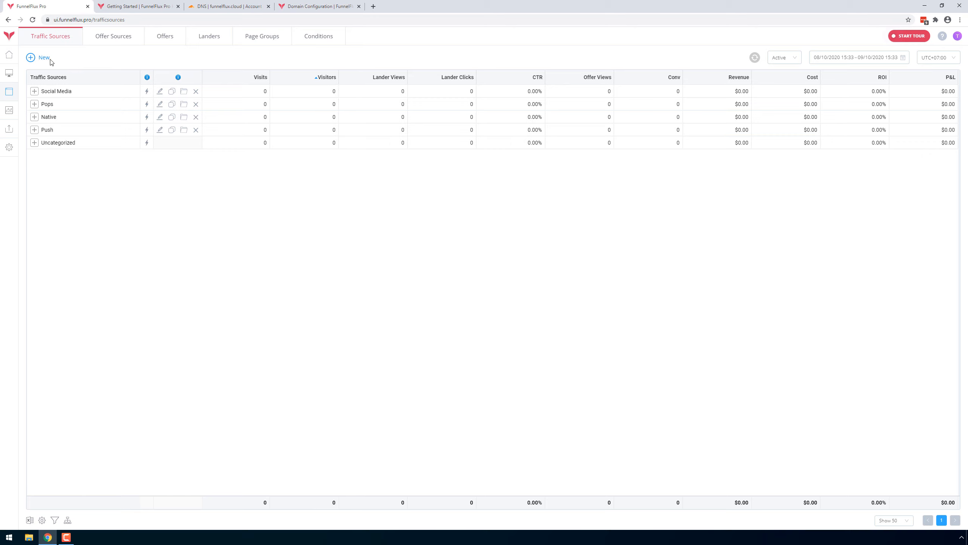
pyautogui.click(39, 60)
pyautogui.click(427, 188)
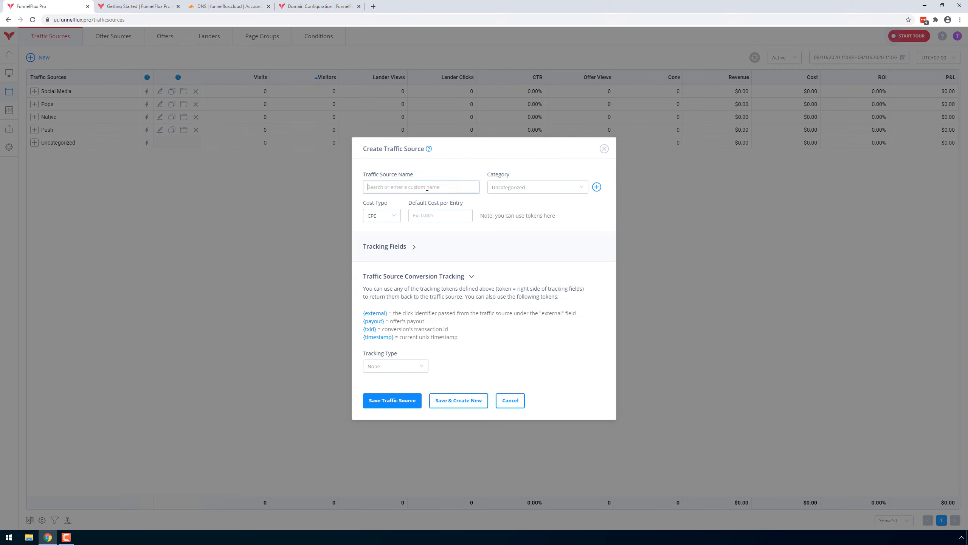
pyautogui.write('Faceb')
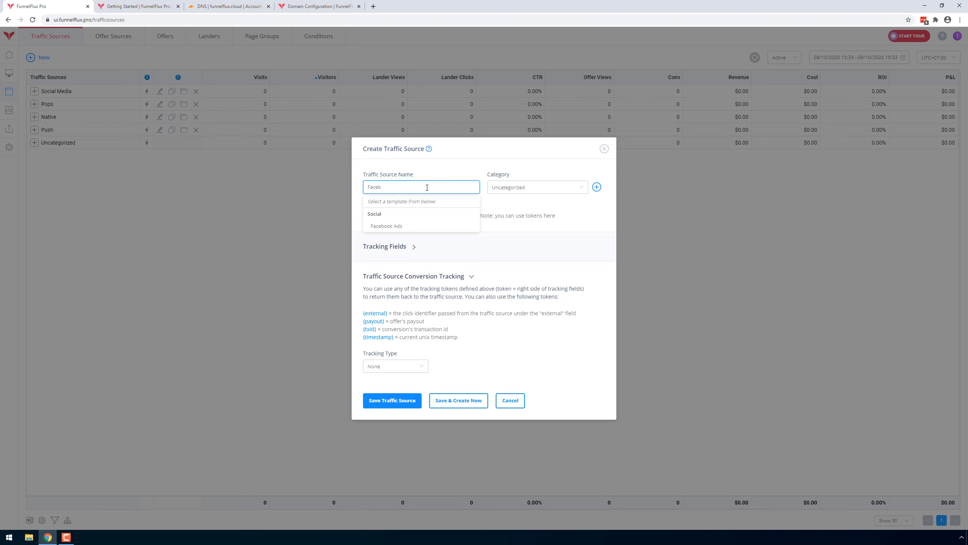
pyautogui.click(411, 229)
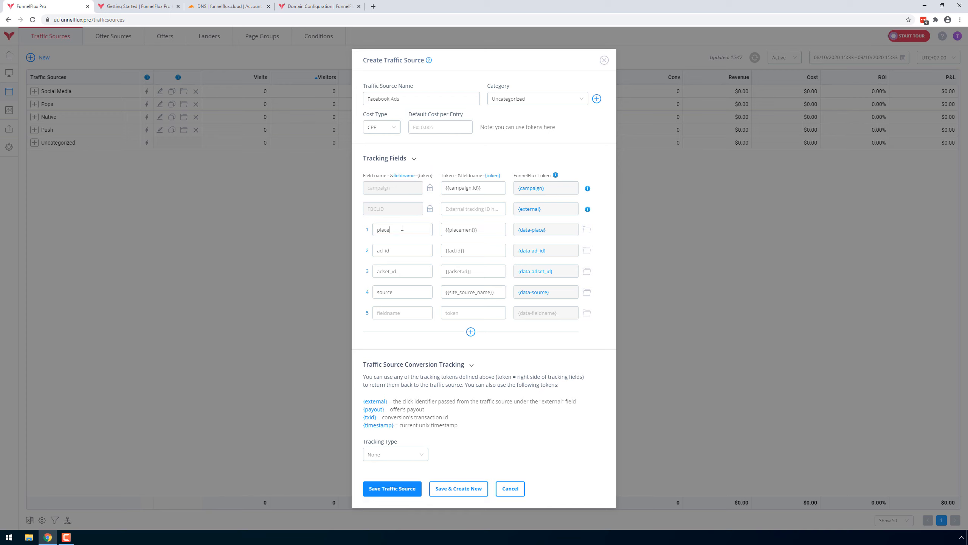
pyautogui.click(409, 290)
pyautogui.click(603, 60)
# Expand the Push, Native, Pops and Social Media categories to view their traffic sources.
pyautogui.click(35, 130)
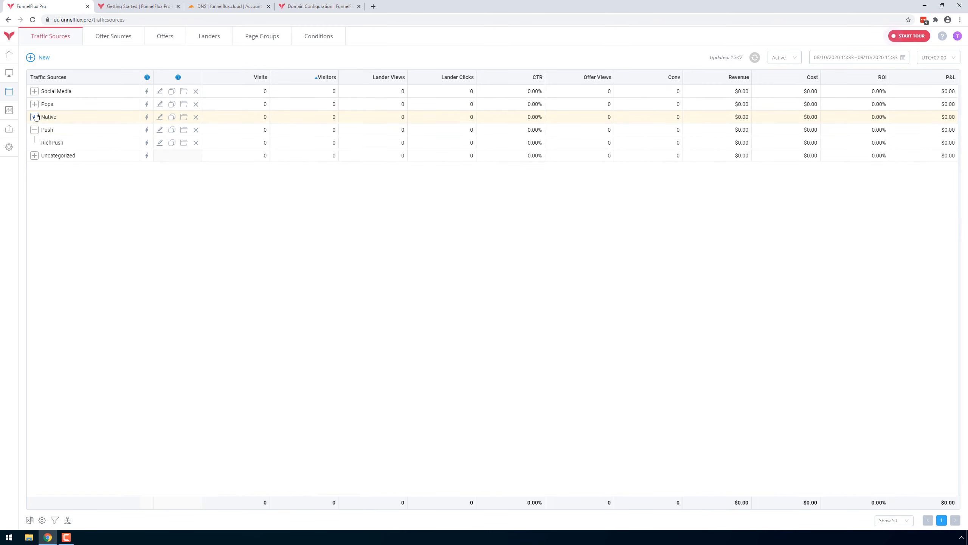
pyautogui.click(34, 117)
pyautogui.click(35, 103)
pyautogui.click(34, 90)
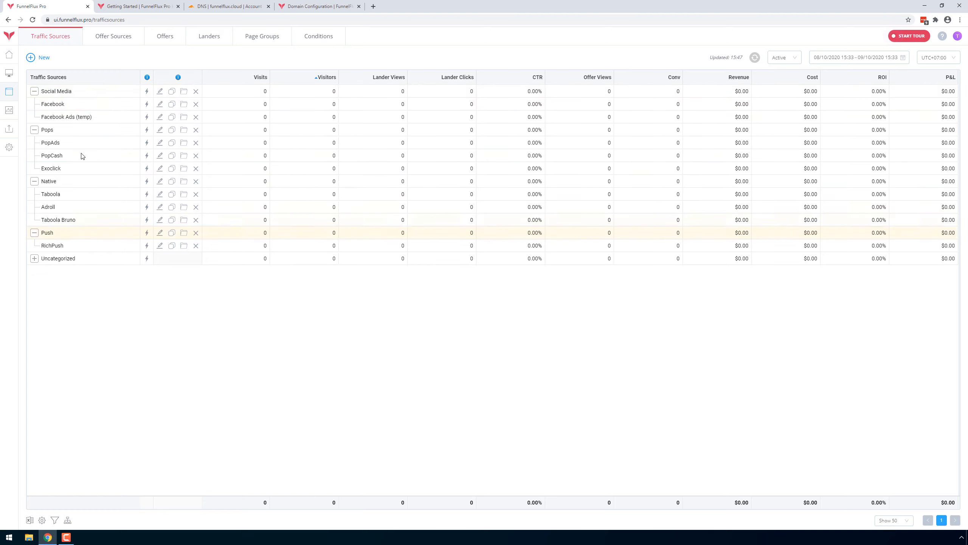
# Examine the new offer source form's name templates, data passing and tracking token settings, and close it without saving.
pyautogui.click(131, 37)
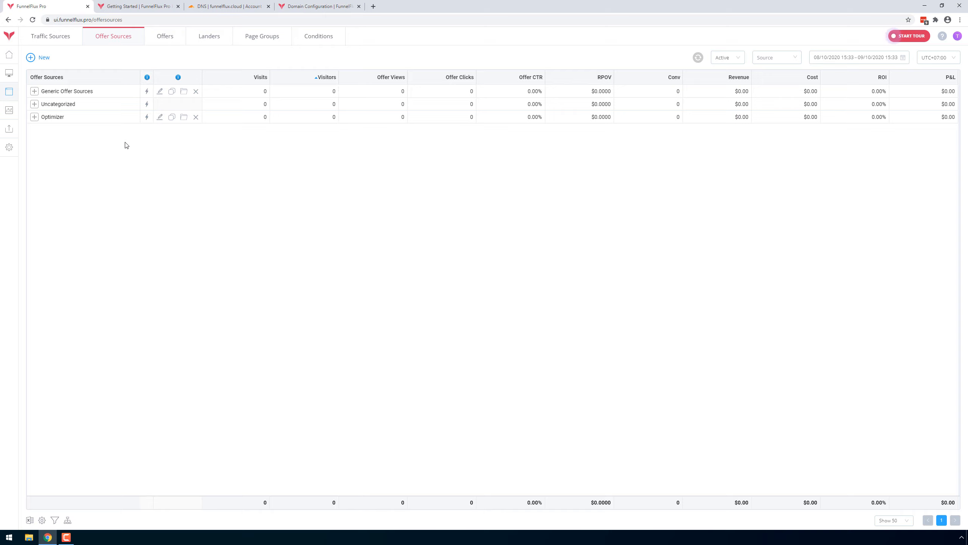
pyautogui.click(34, 58)
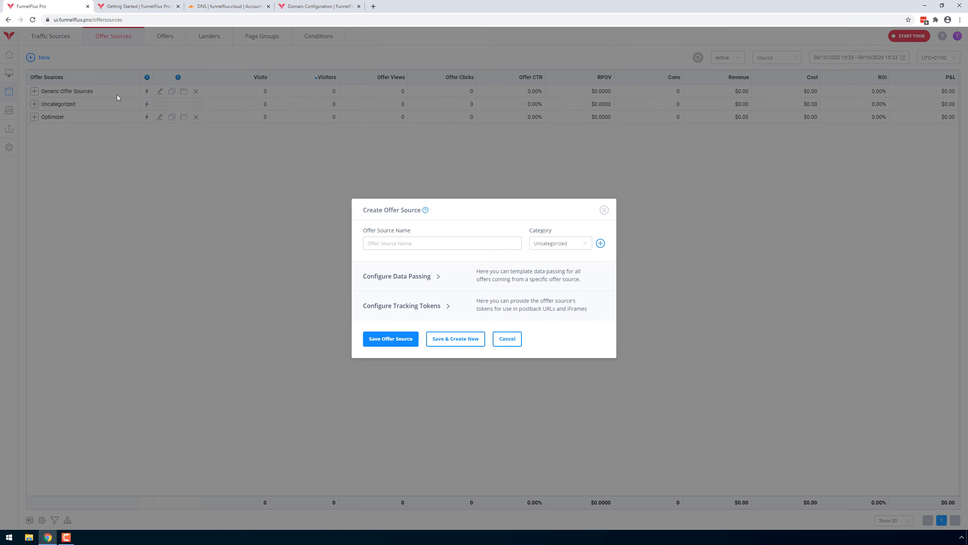
pyautogui.click(449, 306)
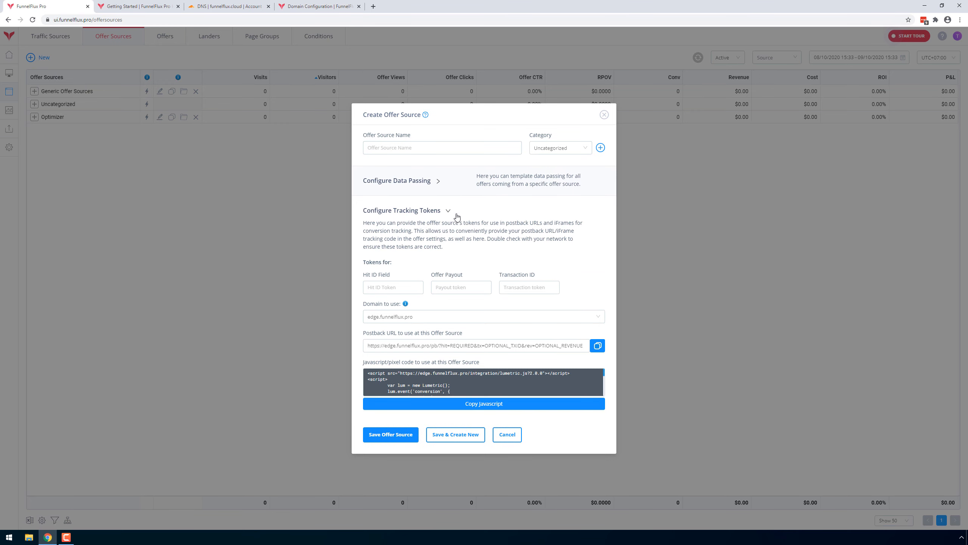
pyautogui.click(458, 195)
pyautogui.click(425, 103)
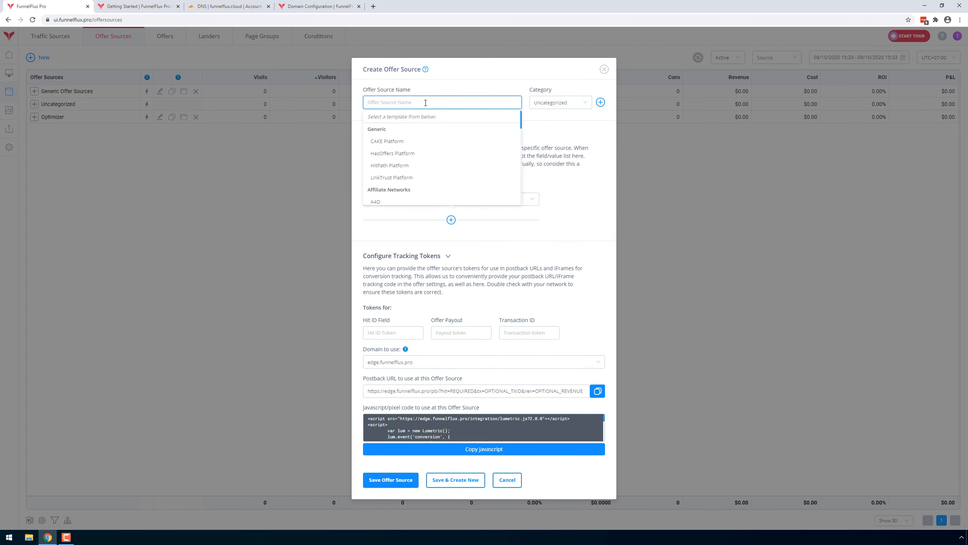
pyautogui.scroll(-8, 436, 144)
pyautogui.scroll(8, 435, 144)
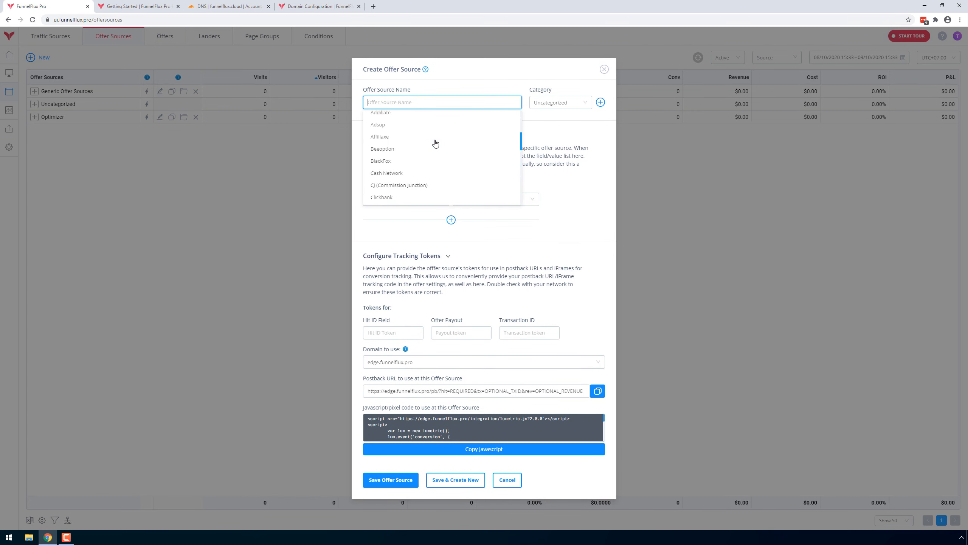
pyautogui.click(578, 149)
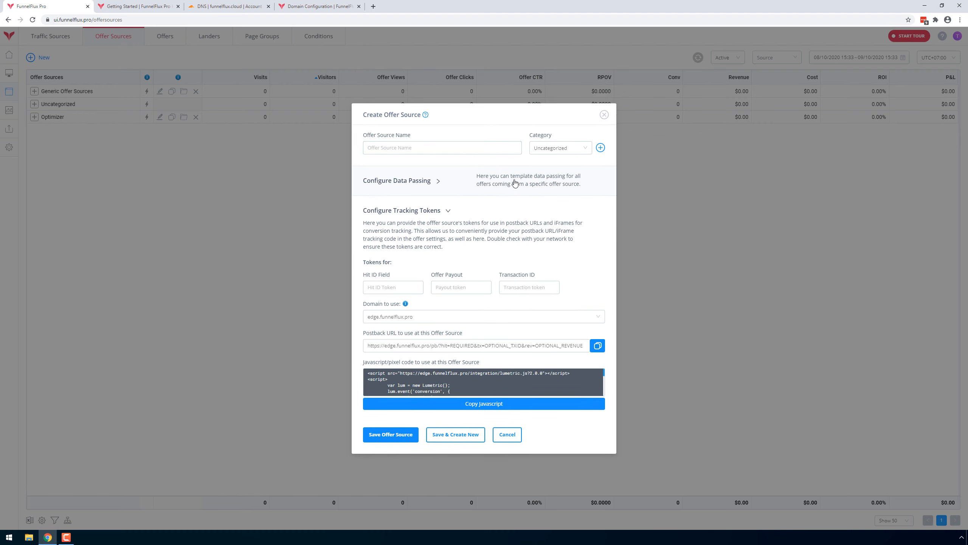
pyautogui.click(455, 214)
pyautogui.click(446, 275)
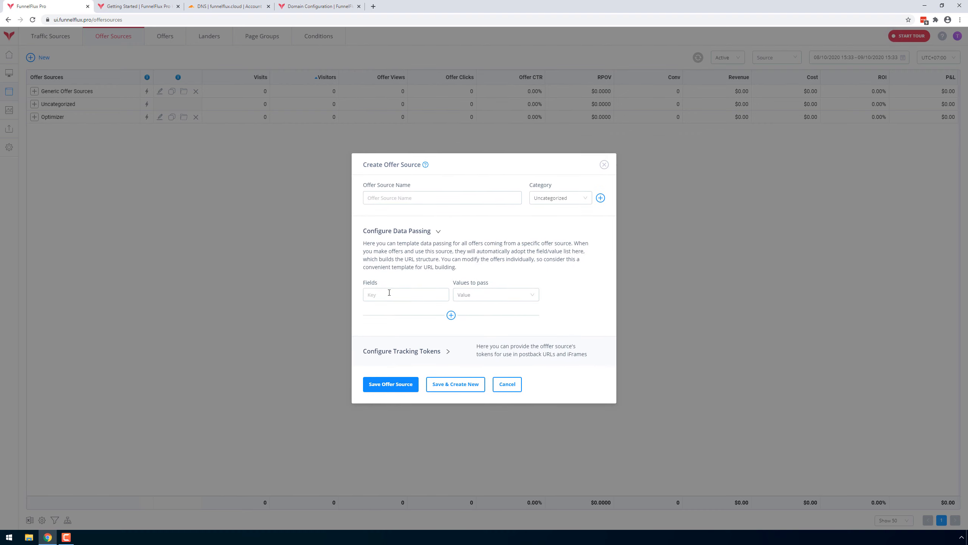
pyautogui.click(440, 296)
pyautogui.click(604, 165)
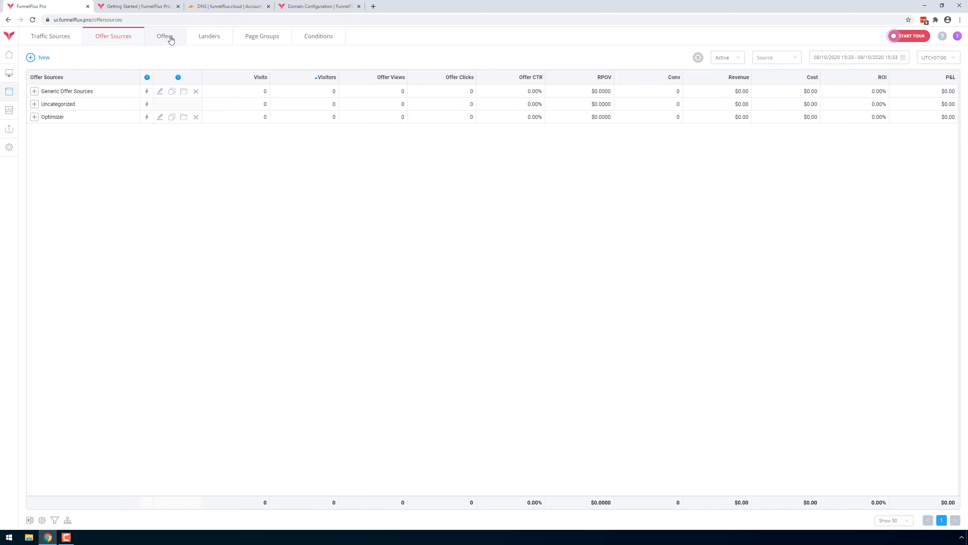
# Start a new lander named "Lander" and check the available categories.
pyautogui.click(209, 39)
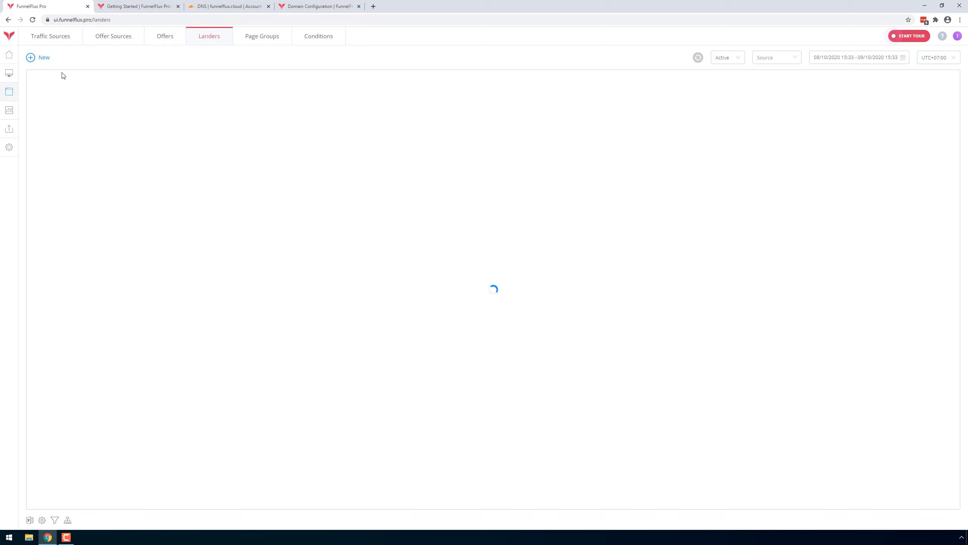
pyautogui.click(43, 58)
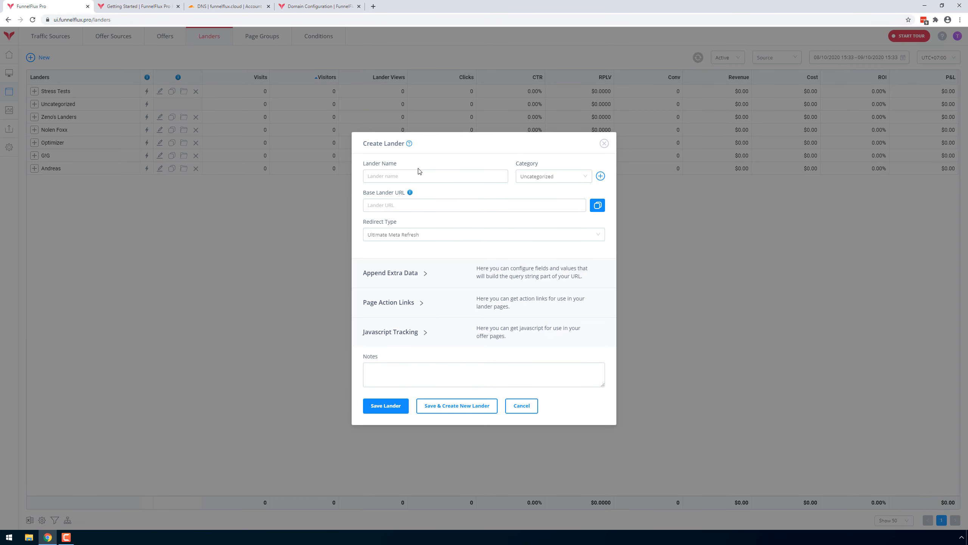
pyautogui.click(426, 175)
pyautogui.write('Lander')
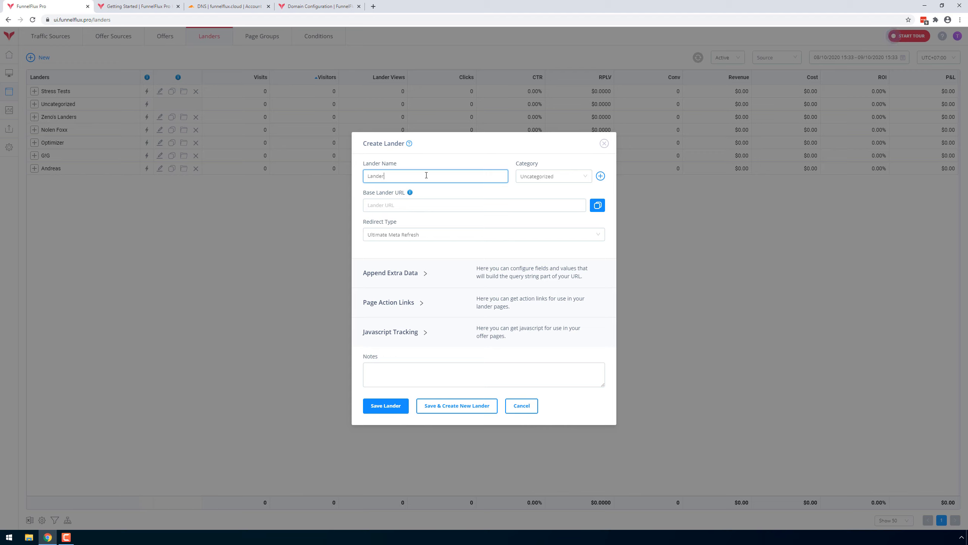
pyautogui.click(560, 178)
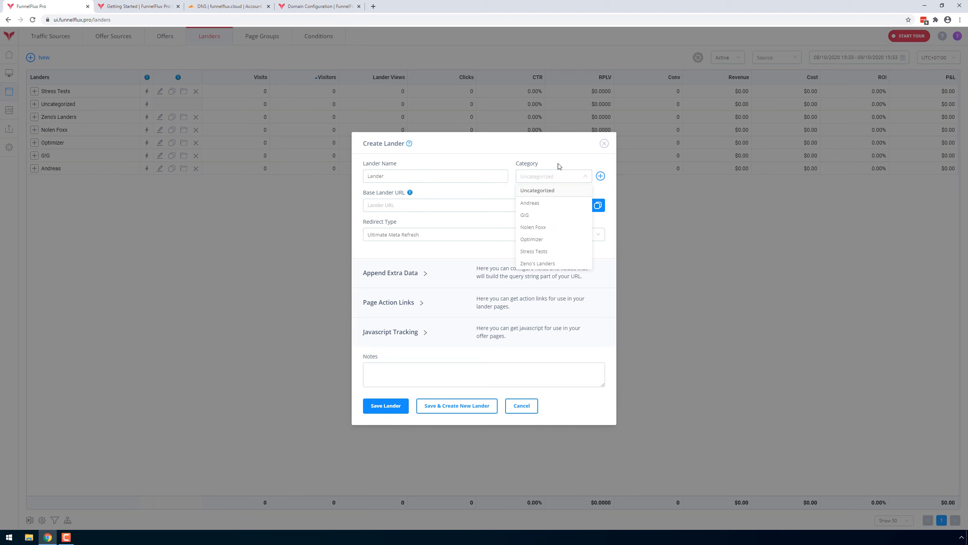
pyautogui.click(558, 164)
pyautogui.click(433, 201)
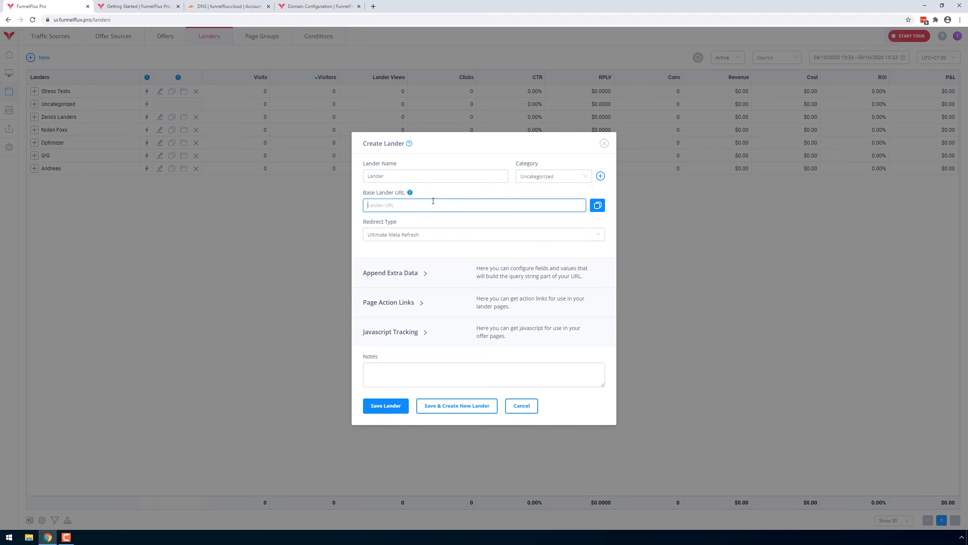
pyautogui.write('https://google.com')
pyautogui.click(408, 239)
pyautogui.click(412, 257)
pyautogui.moveTo(432, 205); pyautogui.dragTo(396, 205)
pyautogui.tripleClick(443, 201)
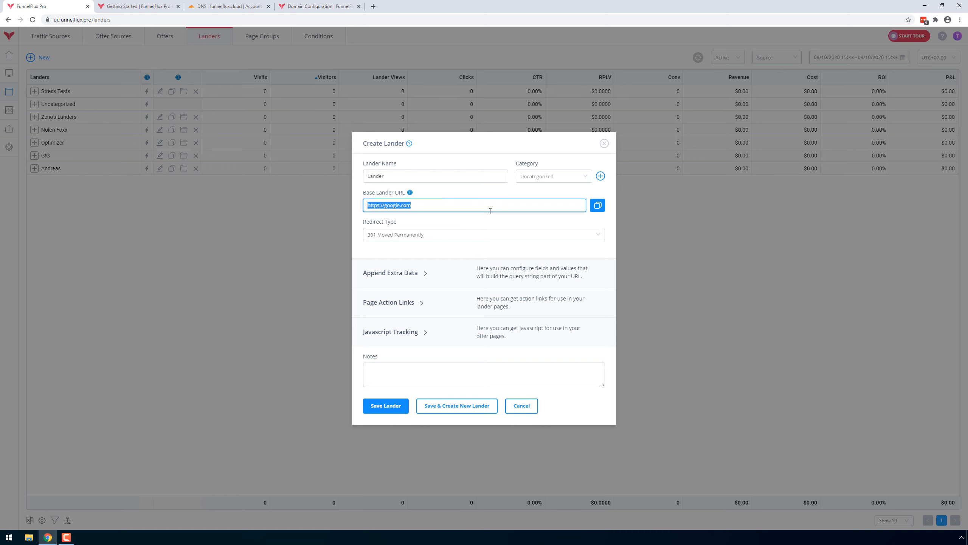
# Add two extra data fields named param1 and param2 to the lander's URL.
pyautogui.click(438, 273)
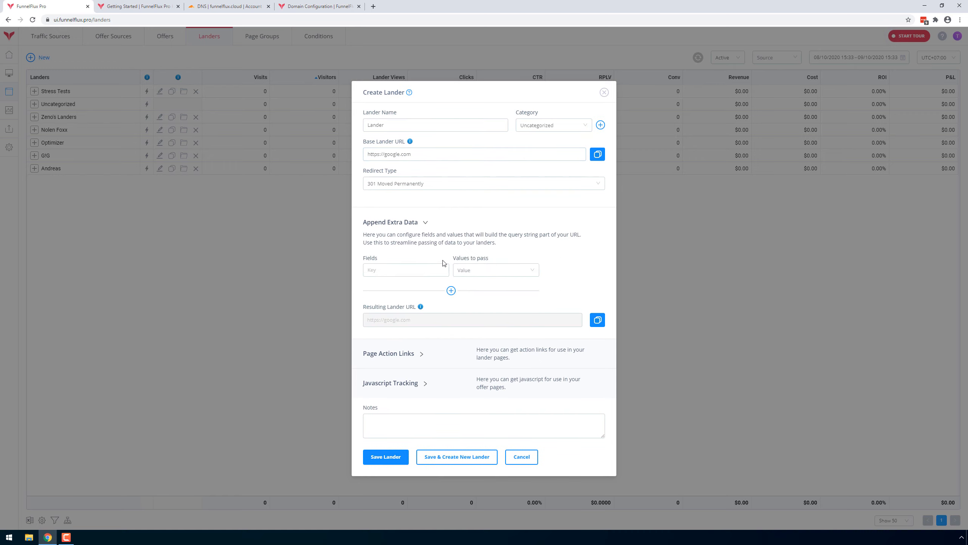
pyautogui.click(410, 271)
pyautogui.write('param')
pyautogui.click(450, 290)
pyautogui.click(402, 280)
pyautogui.click(403, 259)
pyautogui.write('1')
# Pass the country code as the value of param1 and the device type as the value of param2.
pyautogui.click(487, 259)
pyautogui.click(489, 331)
pyautogui.click(495, 282)
pyautogui.write('dev')
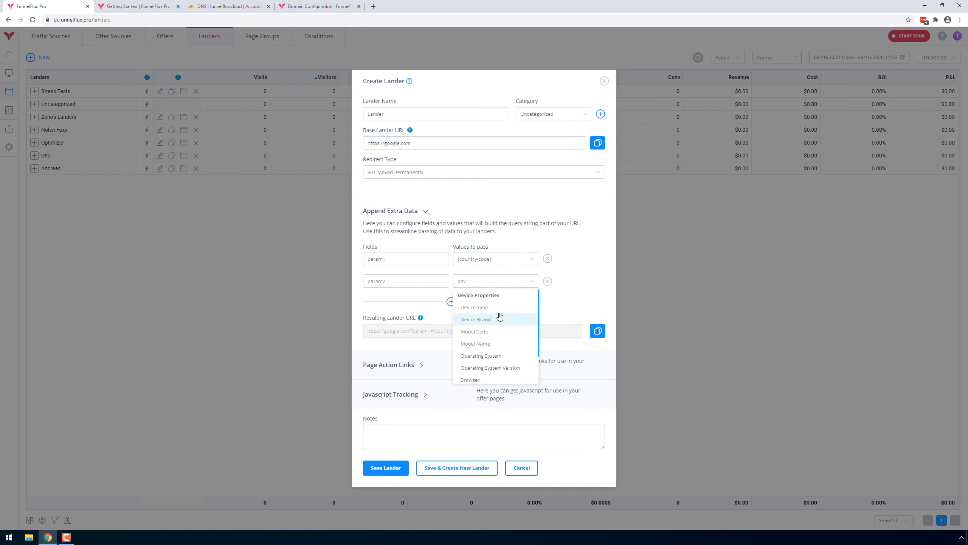
pyautogui.click(495, 309)
# Check the resulting lander URL against the parameter fields and base URL, and close the lander form without saving.
pyautogui.moveTo(549, 334); pyautogui.dragTo(366, 332)
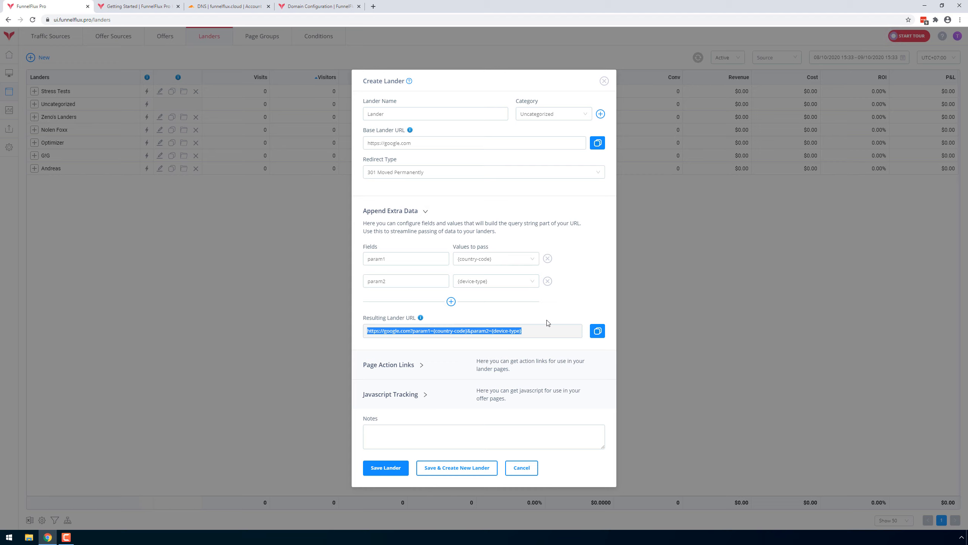
pyautogui.click(403, 263)
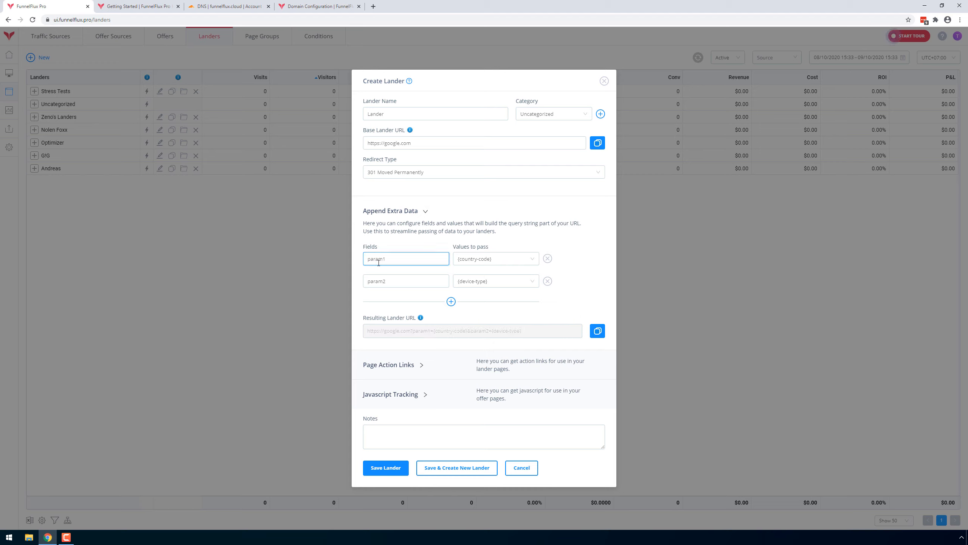
pyautogui.click(450, 145)
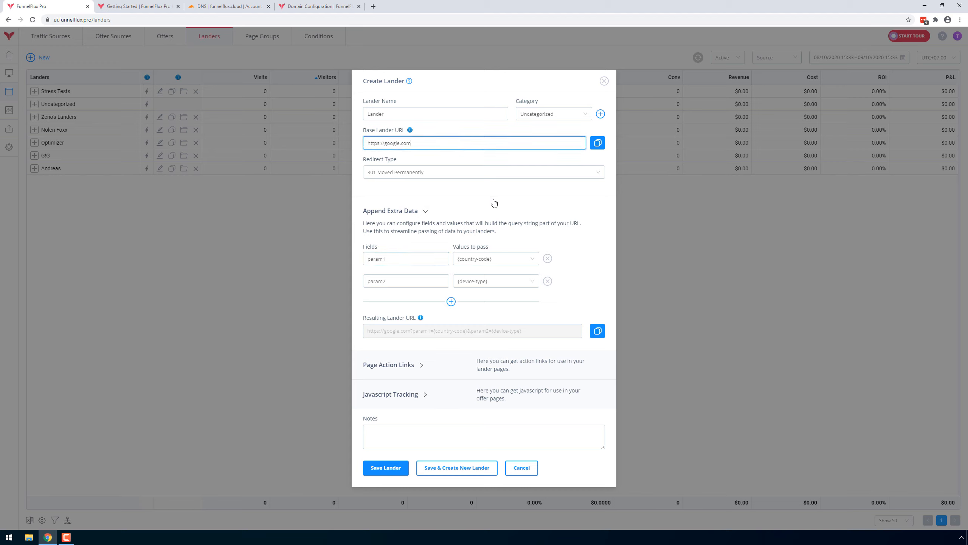
pyautogui.click(605, 83)
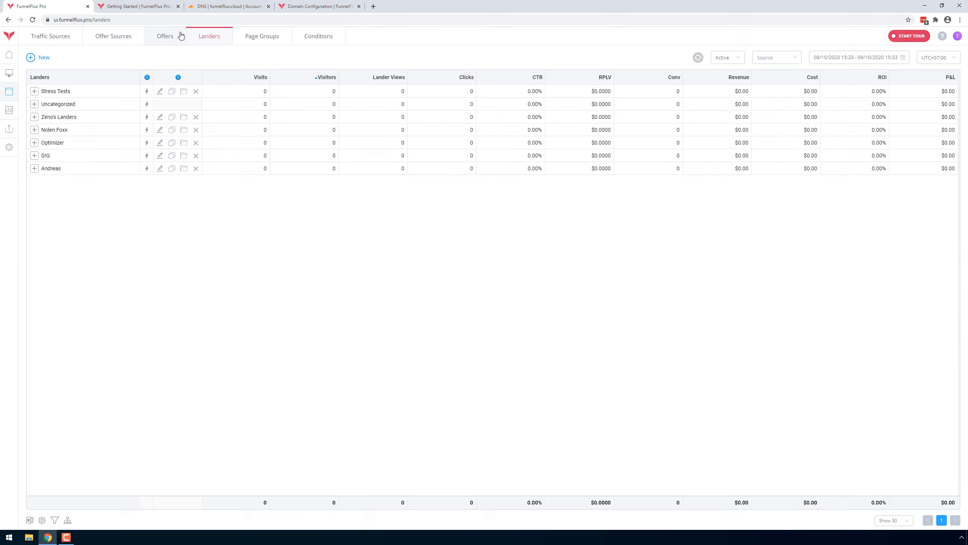
pyautogui.click(157, 37)
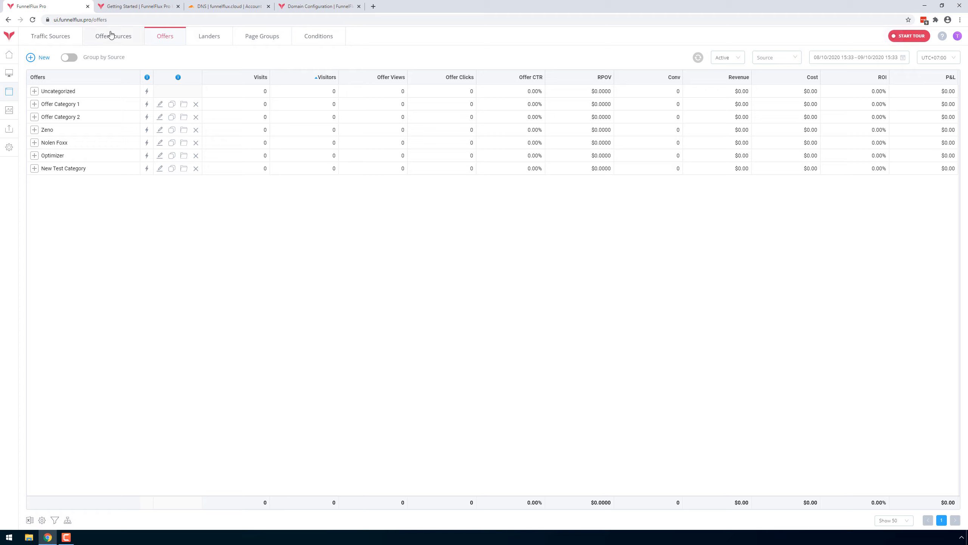
pyautogui.click(36, 58)
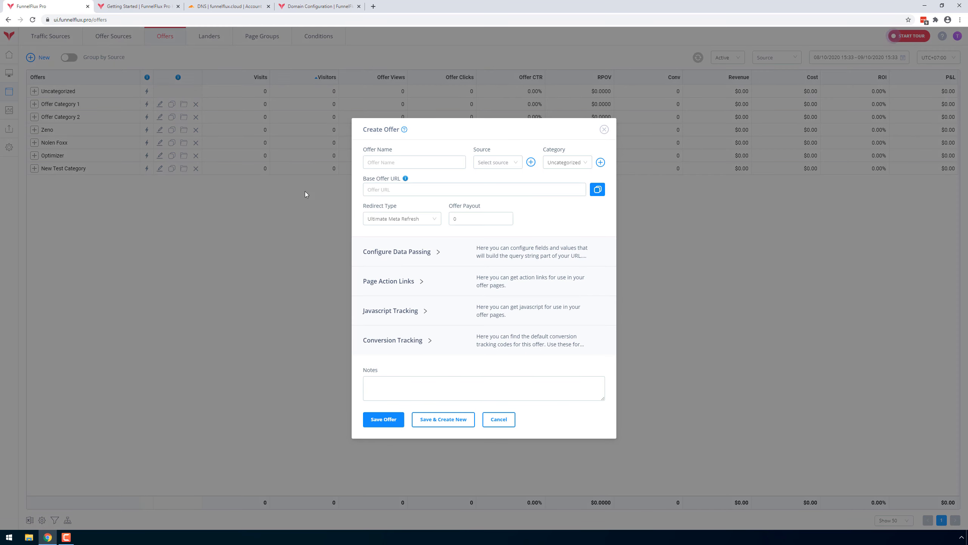
pyautogui.click(429, 162)
pyautogui.write('Test Offer')
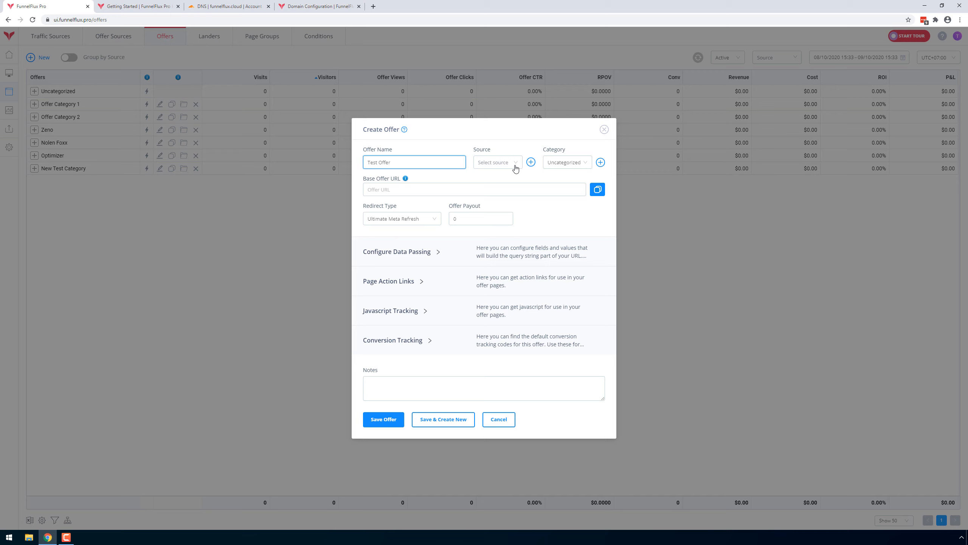
pyautogui.click(516, 168)
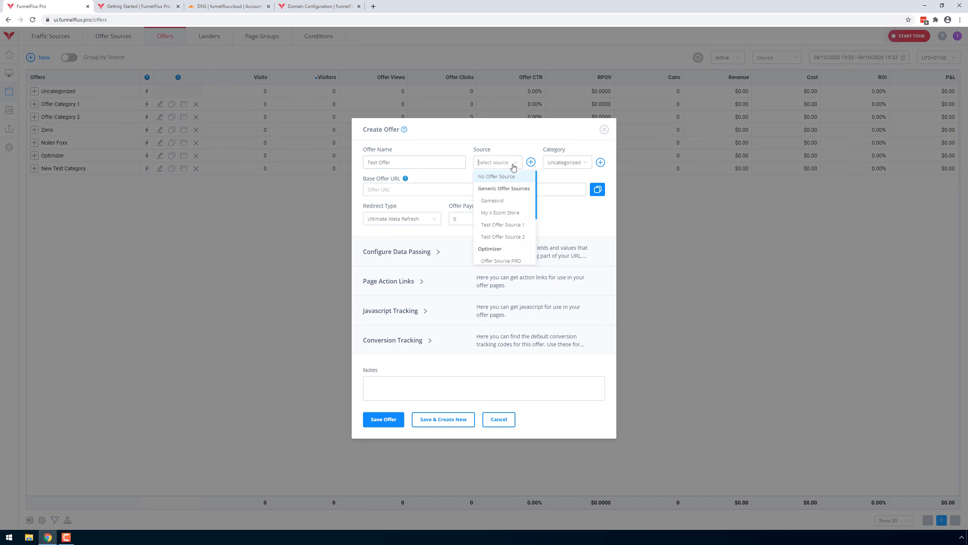
pyautogui.click(409, 187)
pyautogui.write('https://somenetwork.com/offer/')
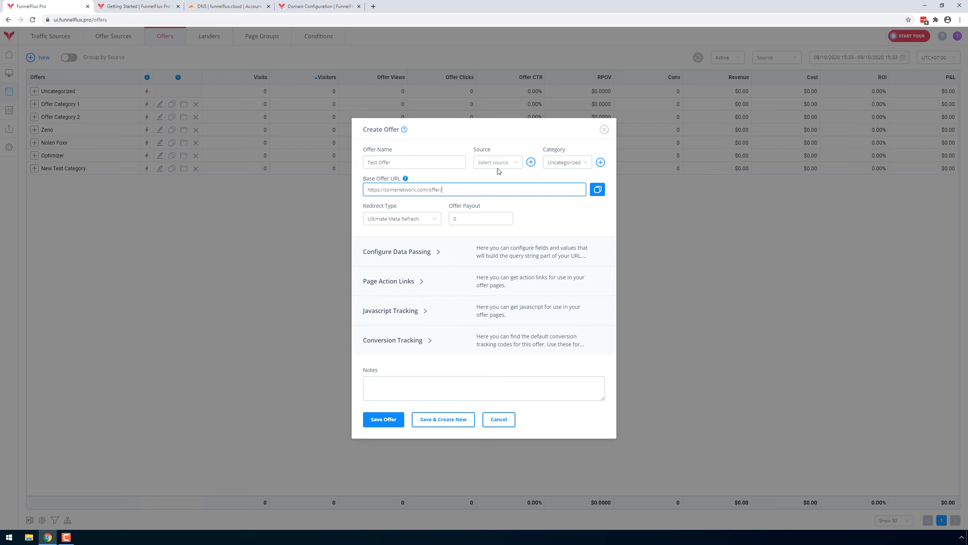
# Set the offer's source to CAKE Platform and expand its data passing configuration.
pyautogui.click(506, 165)
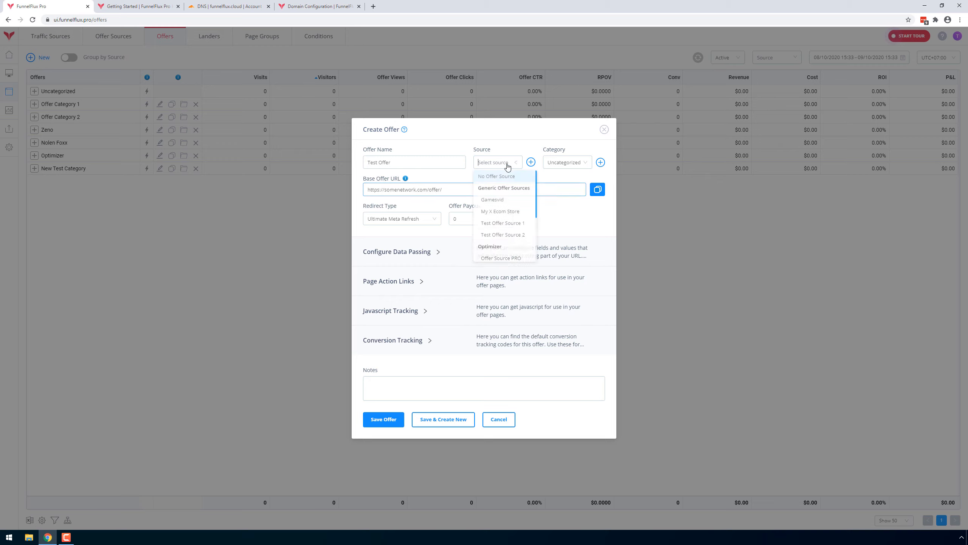
pyautogui.scroll(-5, 521, 243)
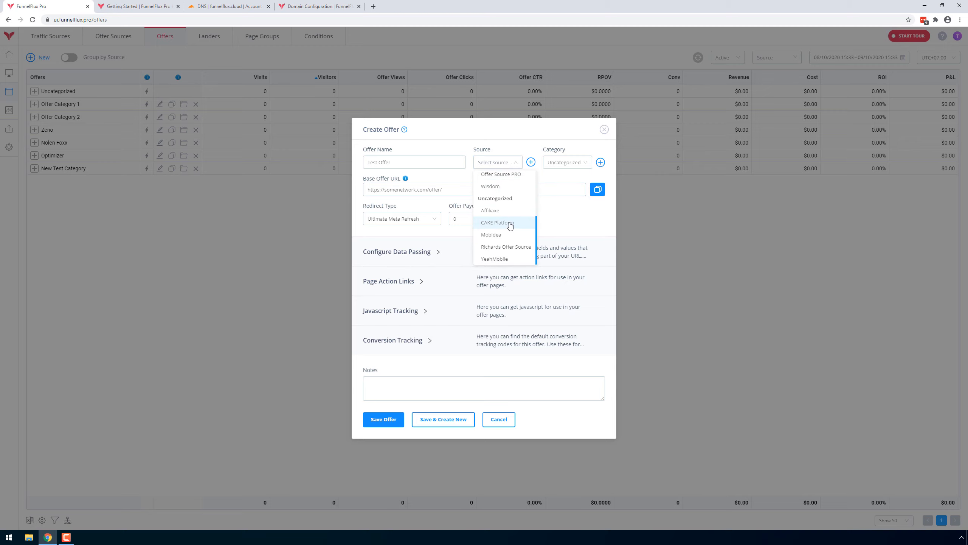
pyautogui.click(510, 225)
pyautogui.click(459, 255)
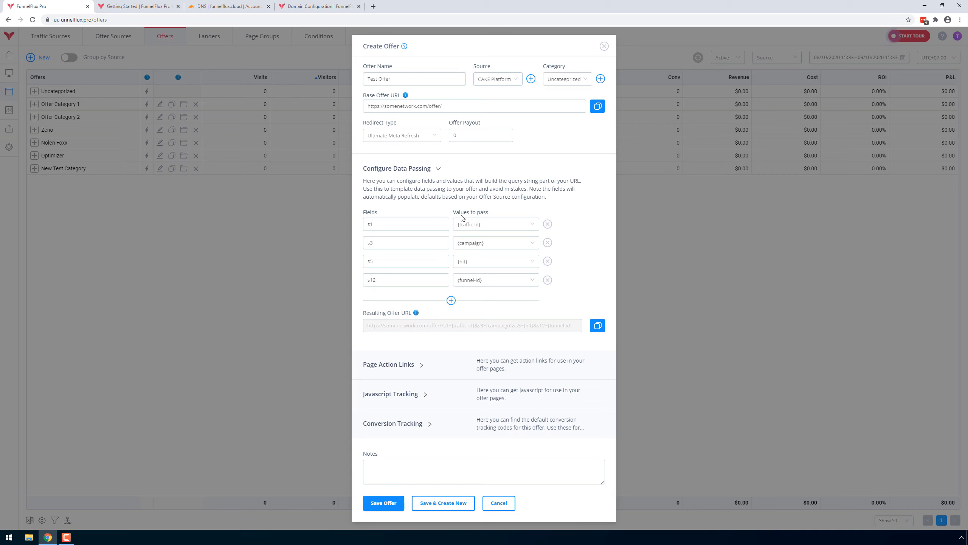
# Examine the offer's data passing fields and resulting URL, and cancel the offer without saving.
pyautogui.moveTo(390, 224); pyautogui.dragTo(352, 283)
pyautogui.moveTo(377, 325); pyautogui.dragTo(566, 327)
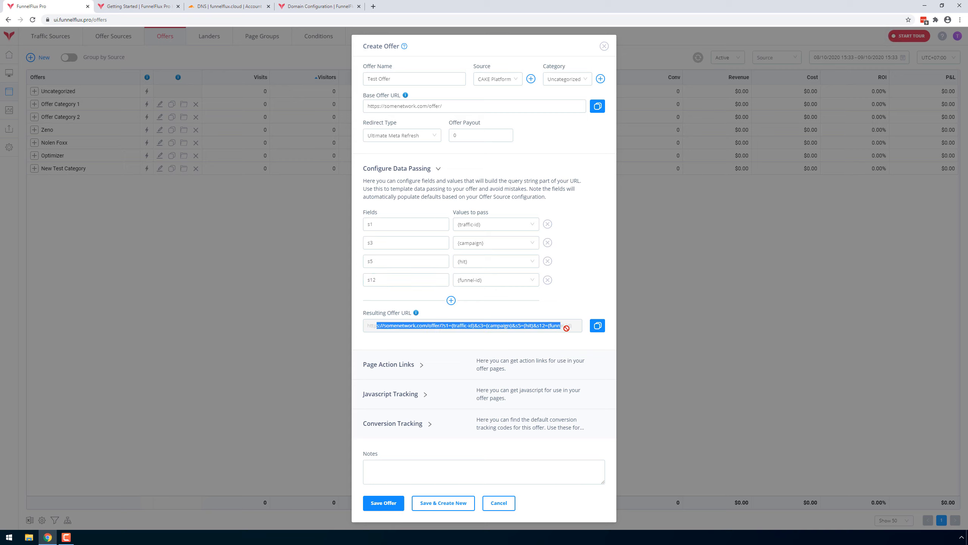
pyautogui.click(420, 330)
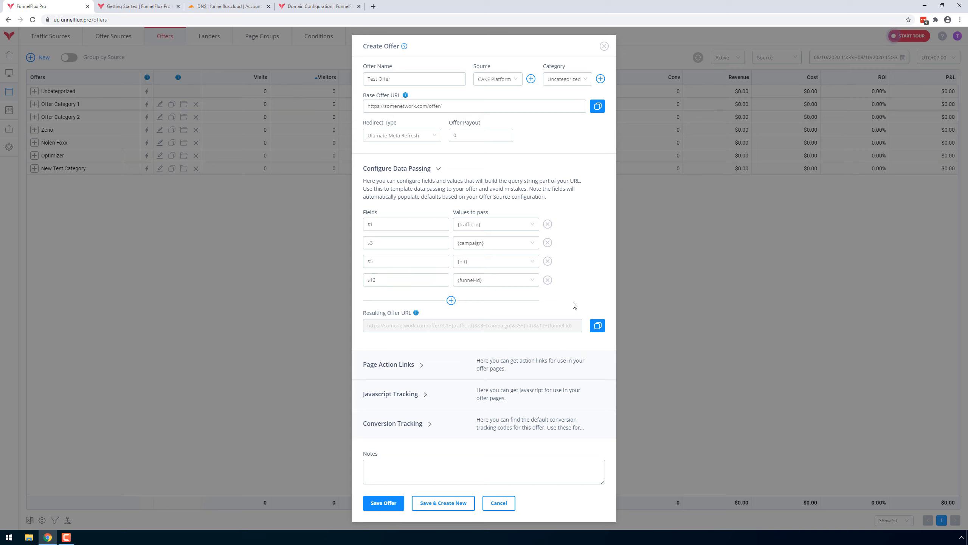
pyautogui.click(506, 503)
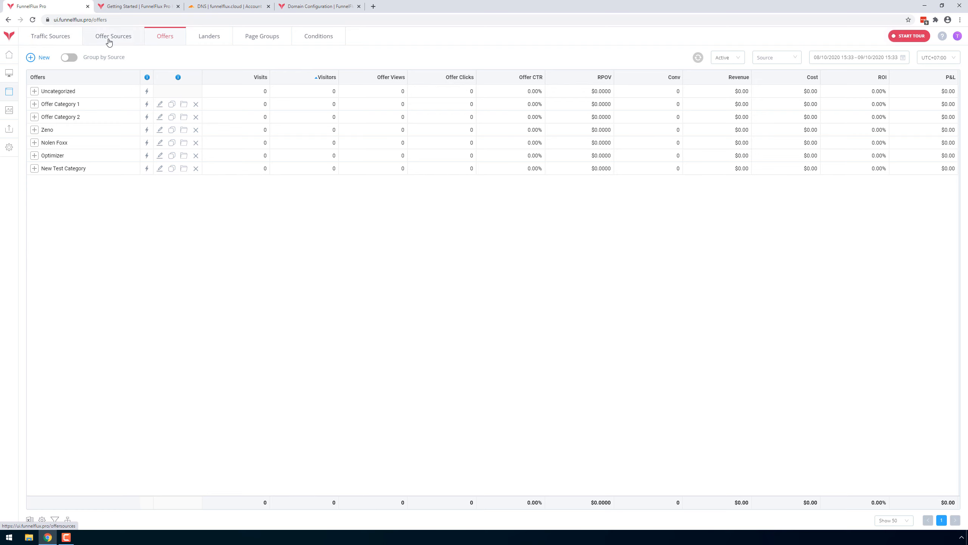
# Create a funnel named "Trial Extension Video" in the Team Testing Funnels group and open it in the editor.
pyautogui.click(9, 73)
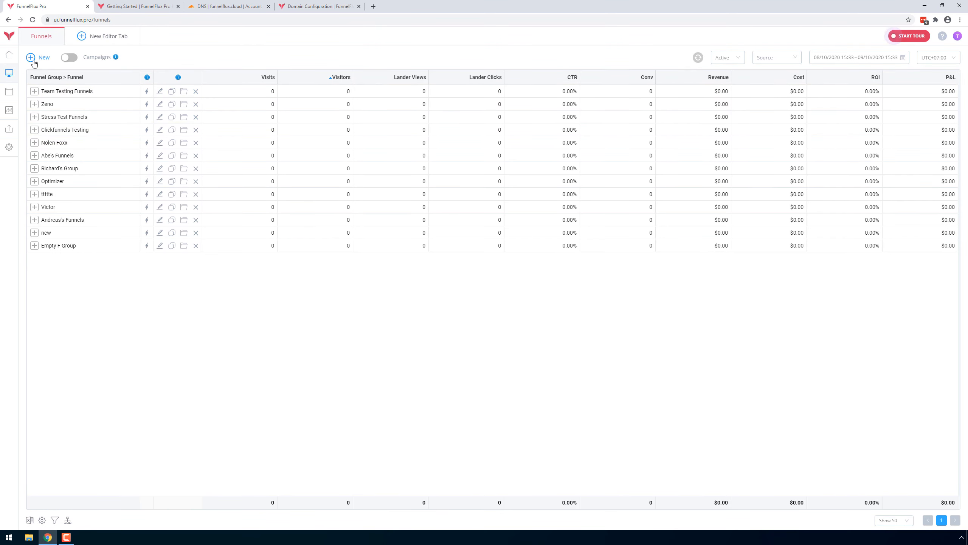
pyautogui.click(38, 58)
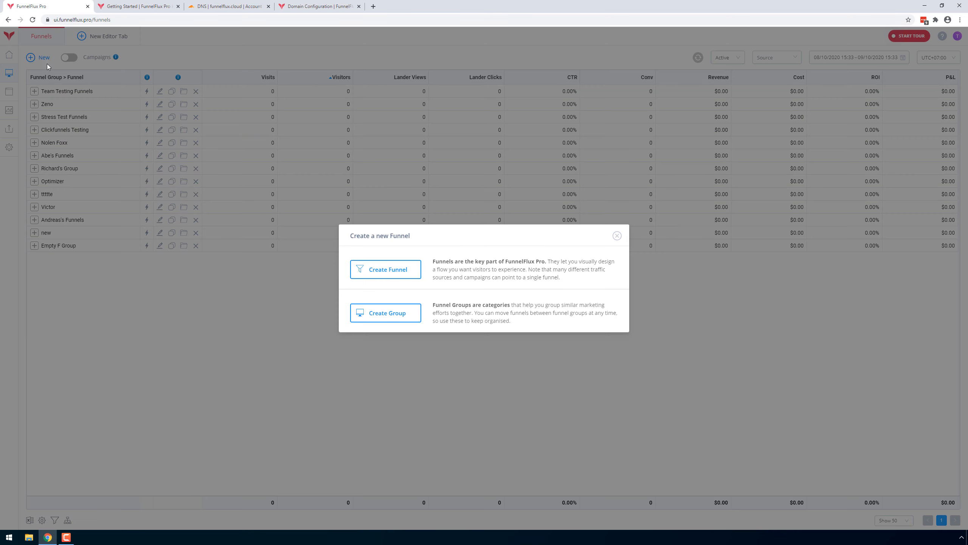
pyautogui.click(397, 271)
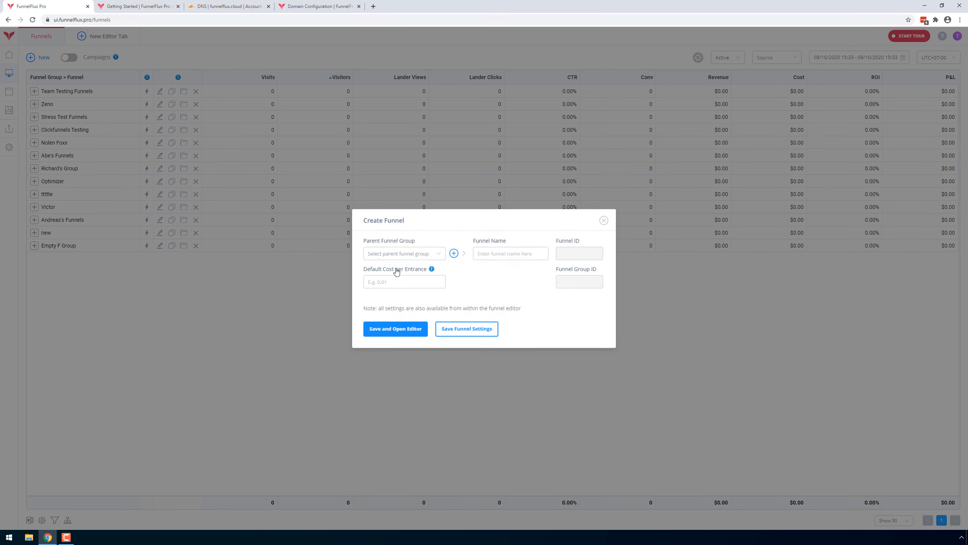
pyautogui.click(410, 255)
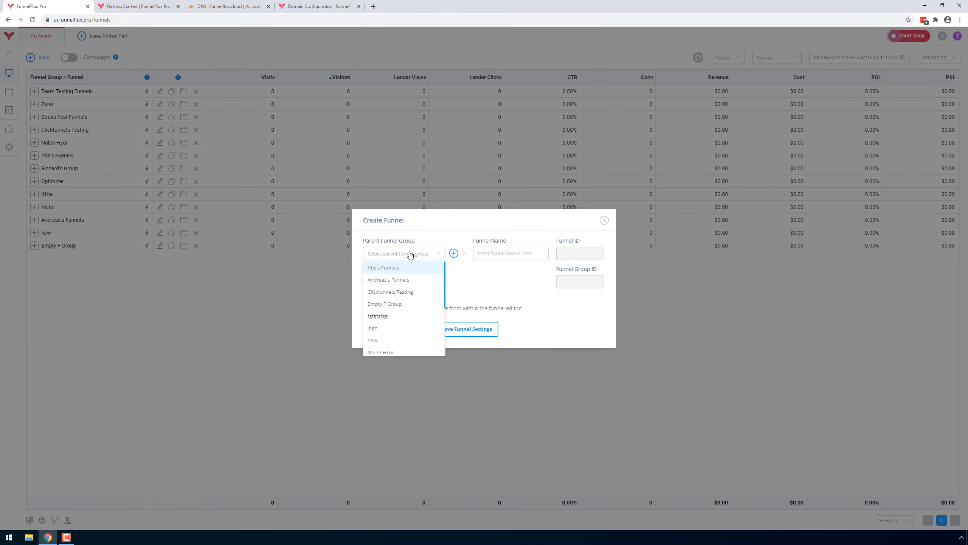
pyautogui.scroll(-5, 424, 296)
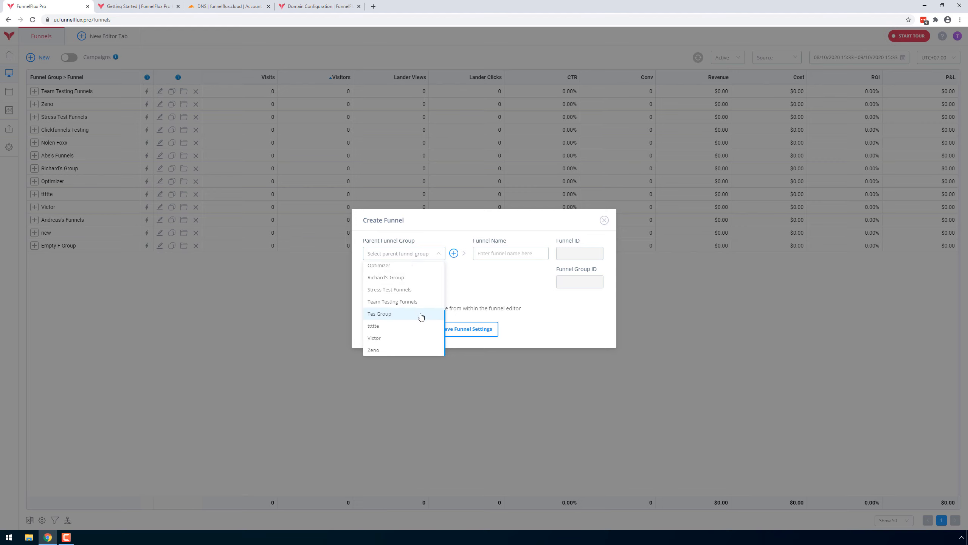
pyautogui.click(399, 303)
pyautogui.click(527, 252)
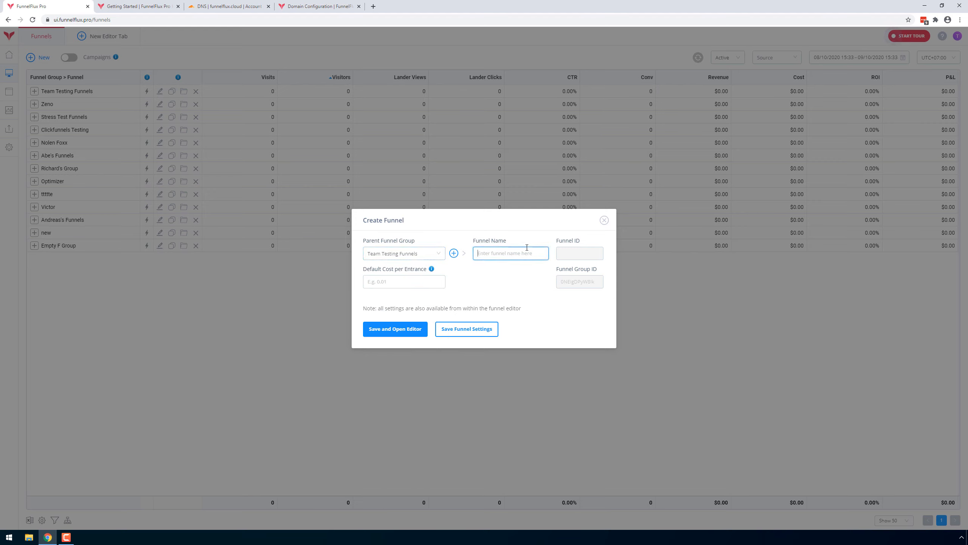
pyautogui.write('Trial Extension Video')
pyautogui.click(390, 331)
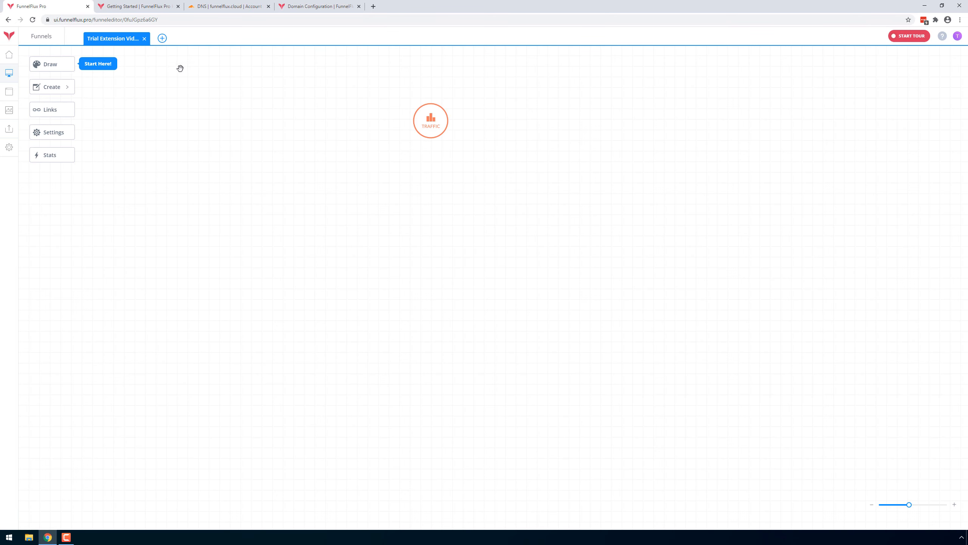
# Open the existing Shopify Test funnel alongside the new funnel in the editor.
pyautogui.click(164, 38)
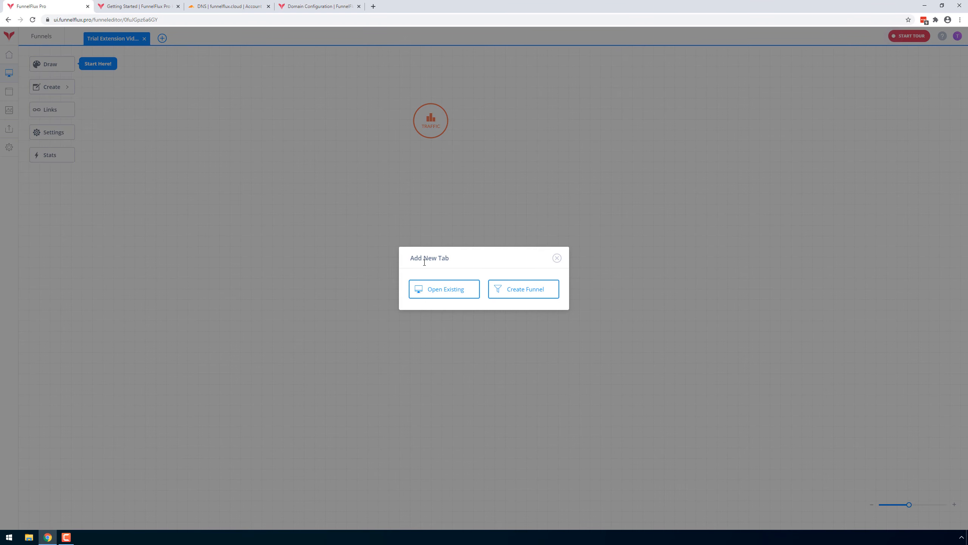
pyautogui.click(435, 291)
pyautogui.click(435, 277)
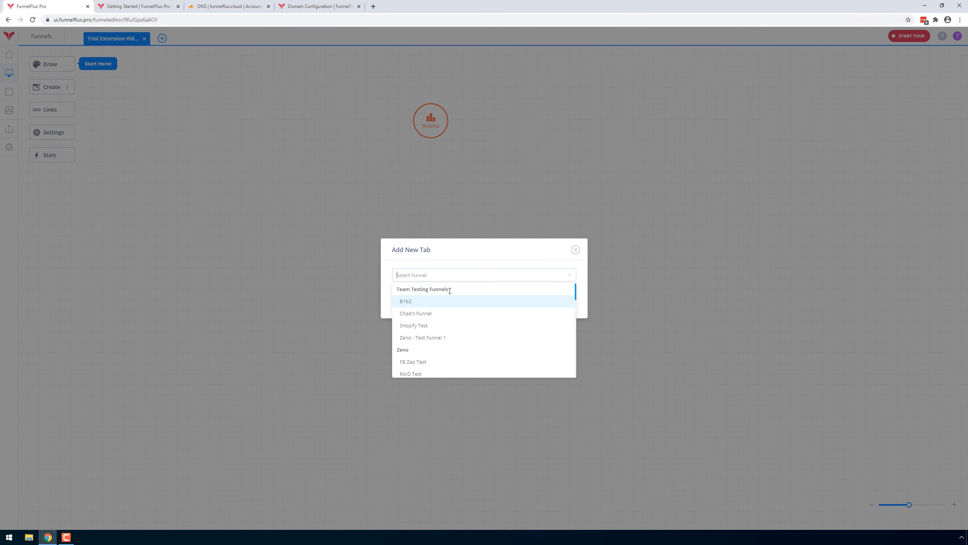
pyautogui.click(419, 326)
pyautogui.click(408, 302)
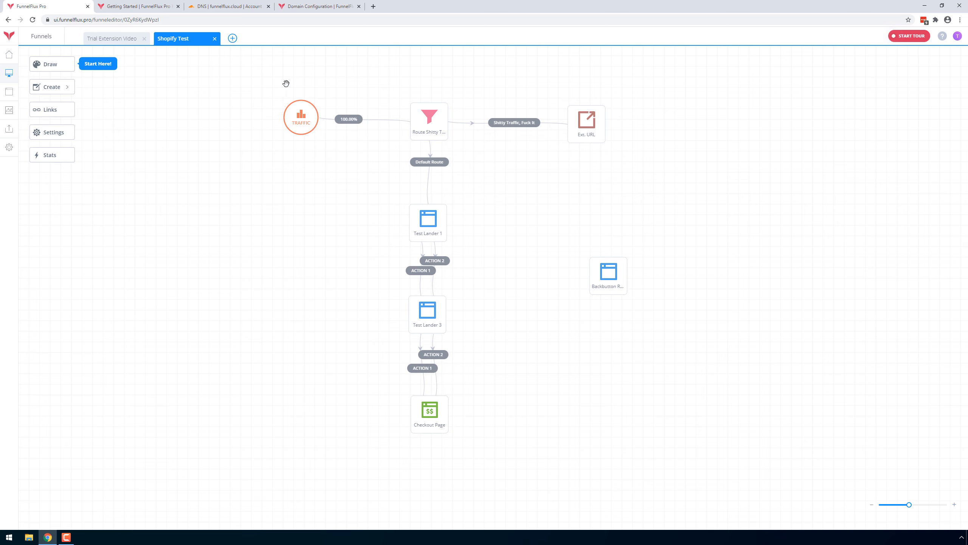
# Switch back and forth between the Trial Extension Video and Shopify Test funnels to compare them.
pyautogui.click(114, 42)
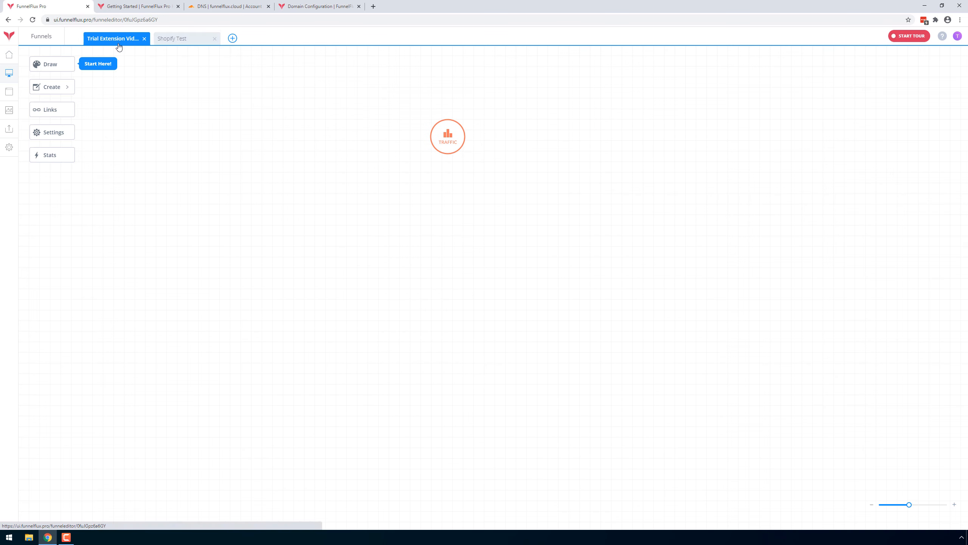
pyautogui.click(183, 40)
pyautogui.click(95, 42)
pyautogui.click(172, 43)
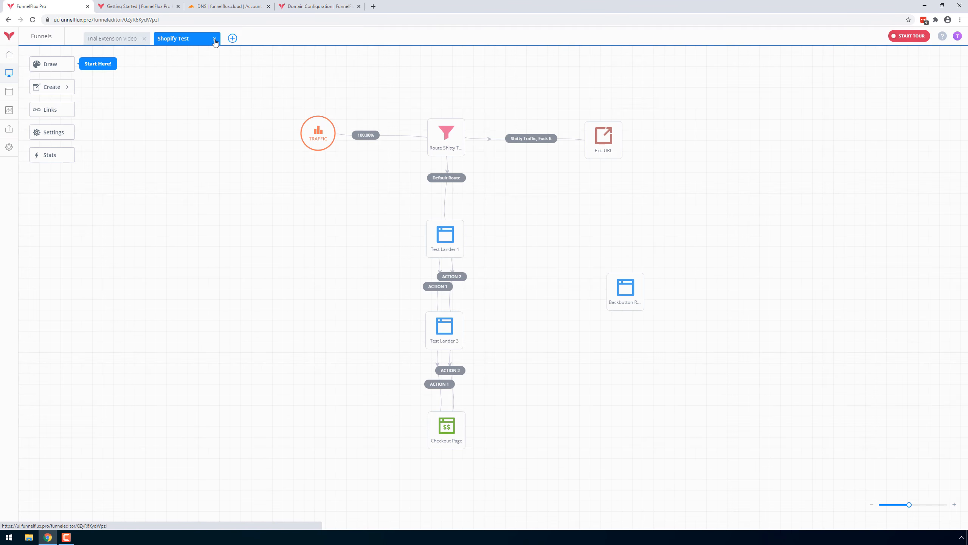
# Close the Shopify Test funnel and return to the Trial Extension Video funnel.
pyautogui.click(215, 43)
pyautogui.click(448, 292)
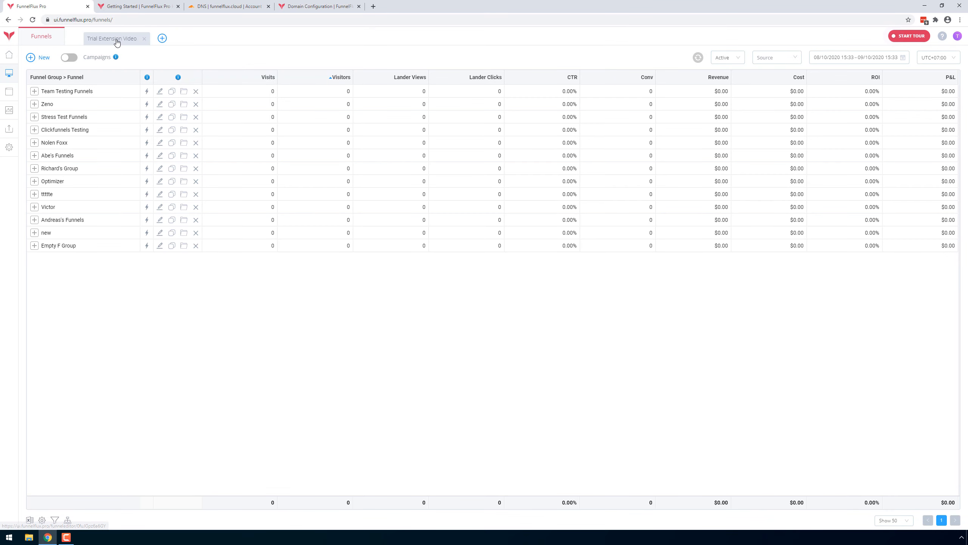
pyautogui.click(116, 43)
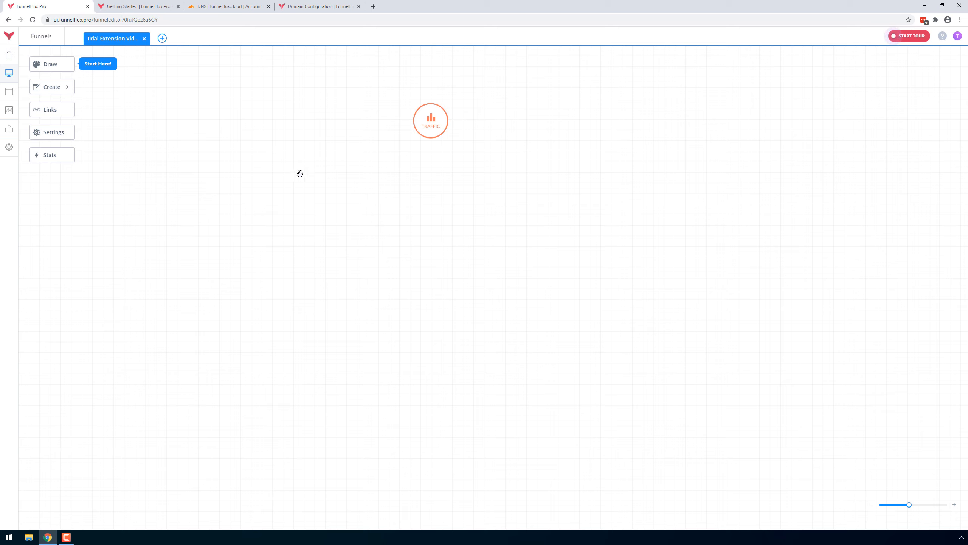
pyautogui.rightClick(325, 175)
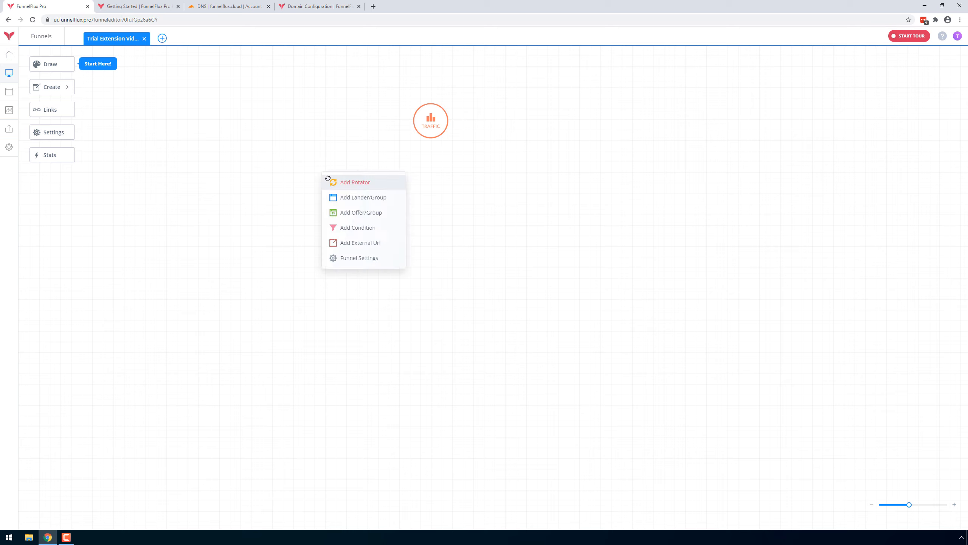
pyautogui.click(520, 193)
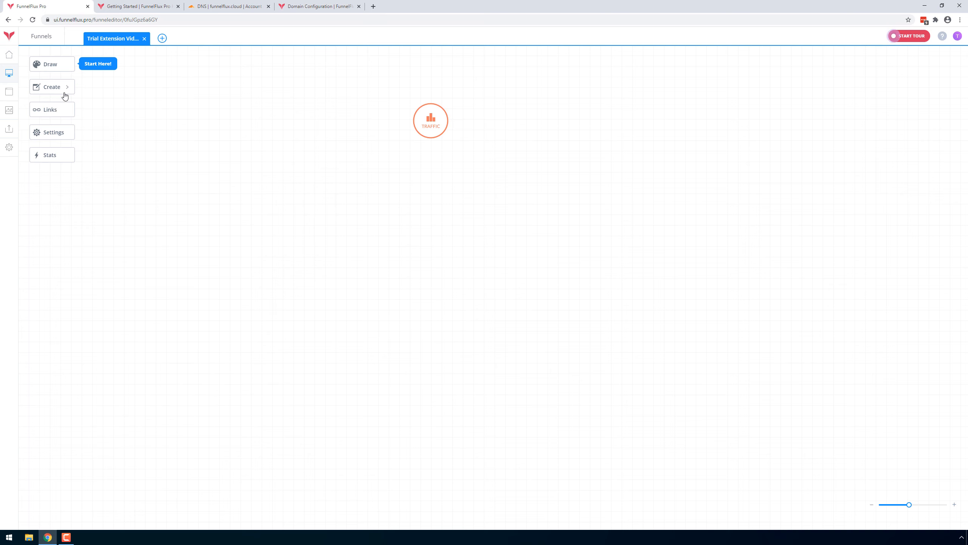
# Place the Test Lander 2B lander below the Traffic node and the Checkout Page offer below the lander.
pyautogui.click(64, 71)
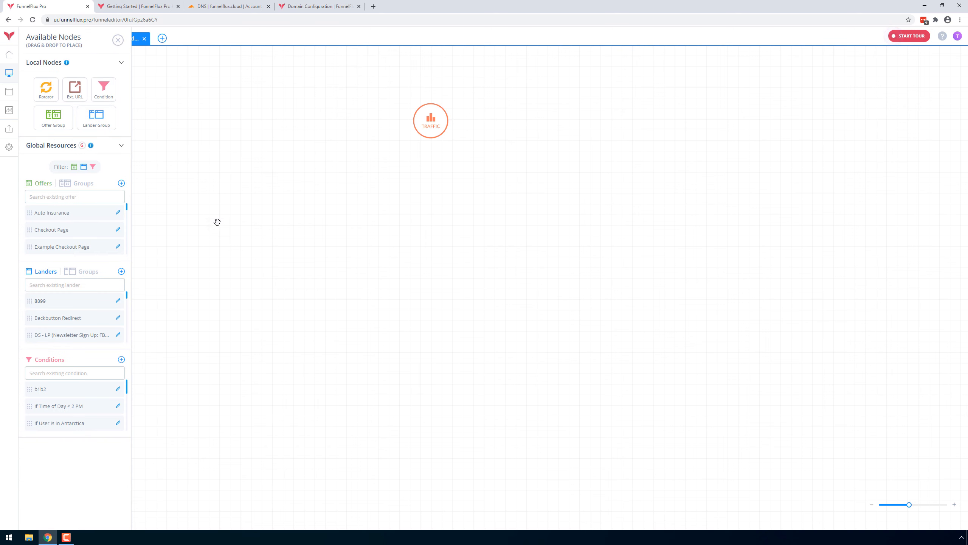
pyautogui.click(79, 286)
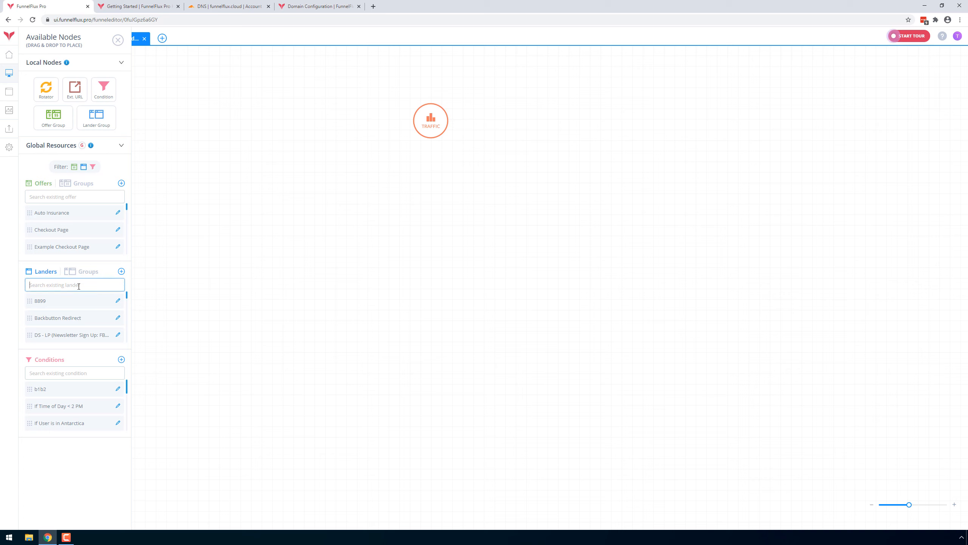
pyautogui.write('test')
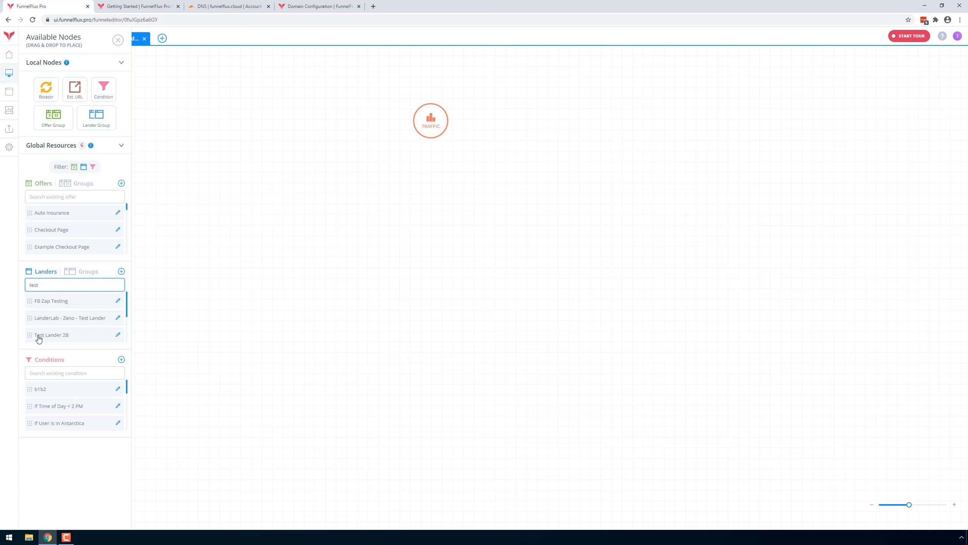
pyautogui.moveTo(30, 334); pyautogui.dragTo(422, 213)
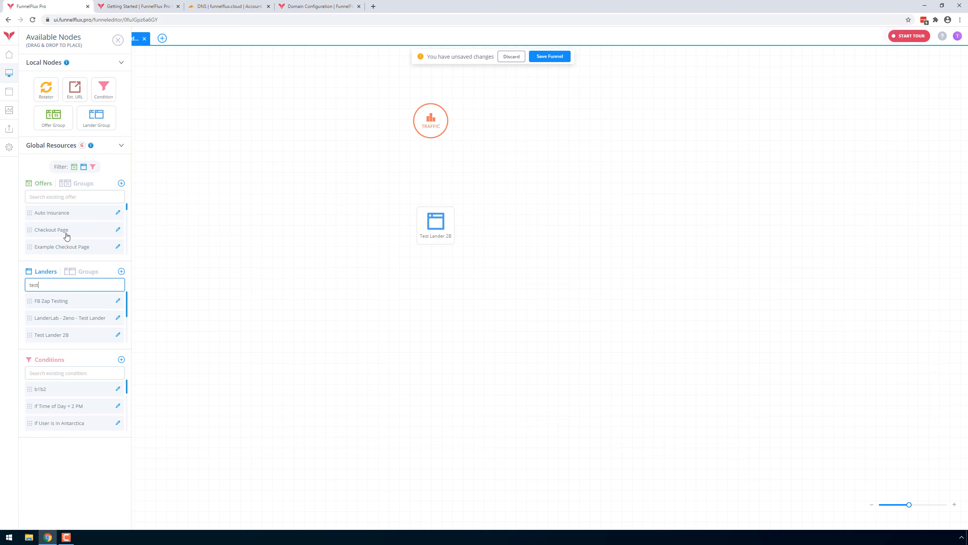
pyautogui.moveTo(47, 233); pyautogui.dragTo(424, 334)
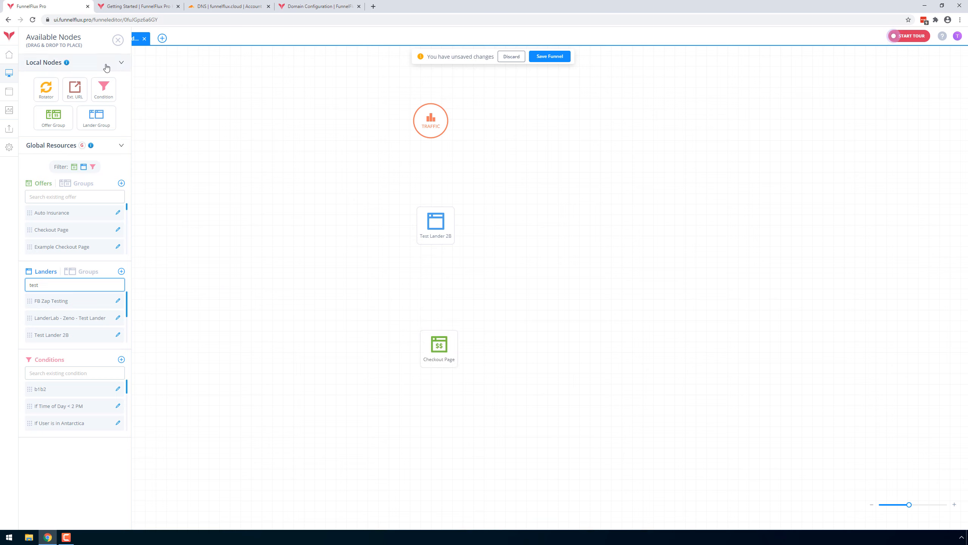
# Connect Traffic to Test Lander 2B and the lander to Checkout Page, and save the funnel.
pyautogui.click(118, 40)
pyautogui.moveTo(435, 139)
pyautogui.mouseDown()
pyautogui.moveTo(438, 344)
pyautogui.moveTo(433, 324)
pyautogui.mouseUp()
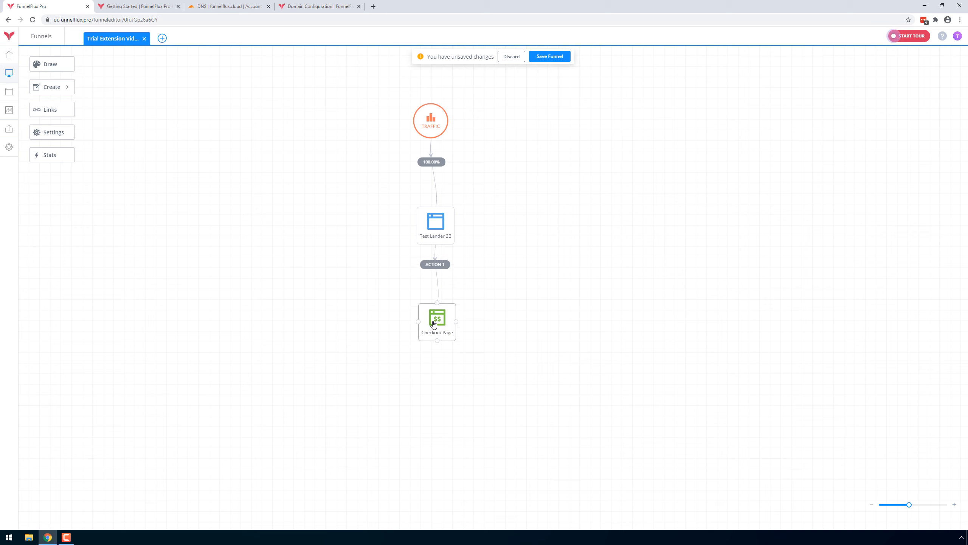
pyautogui.click(559, 57)
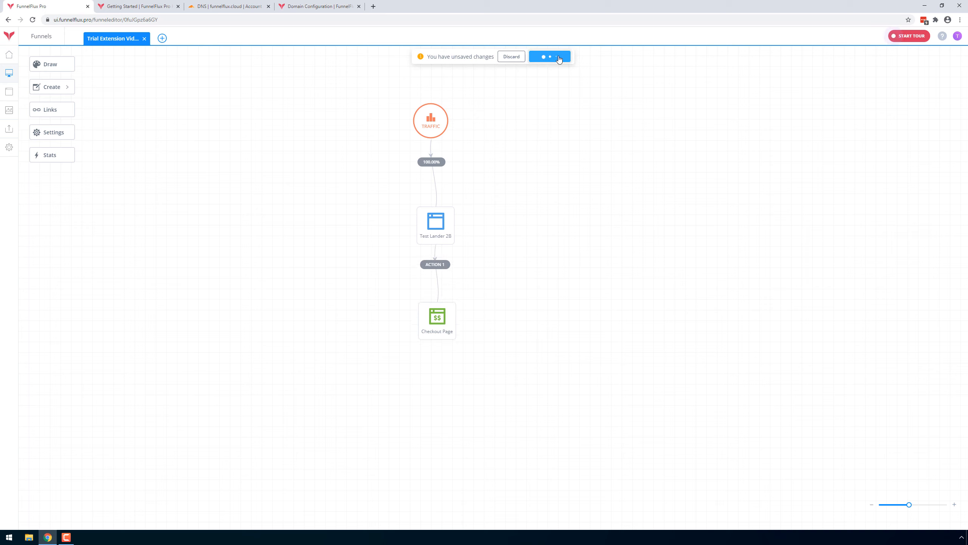
# Try adding Opt-in Thank You Page and Order Confirmation Page to the Test Lander 2B node as rotating landers.
pyautogui.click(434, 229)
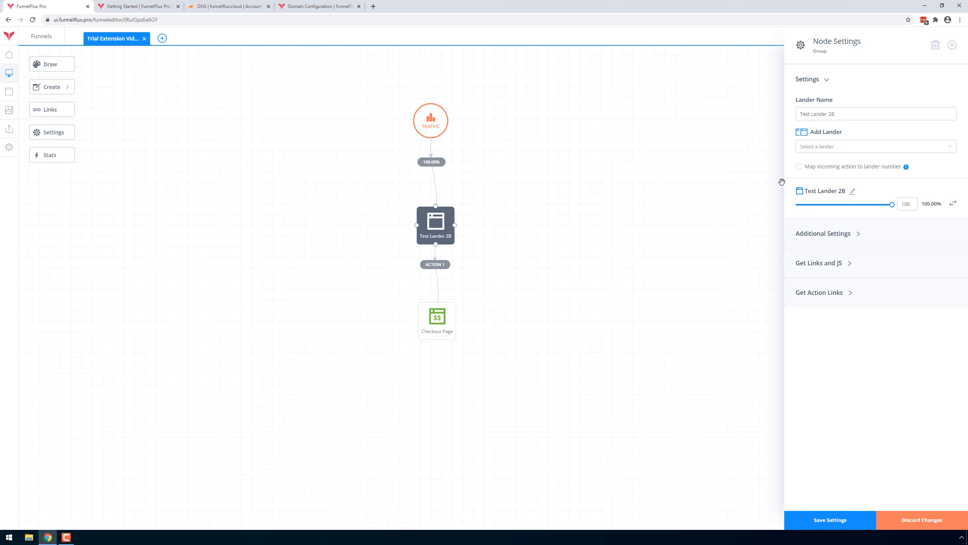
pyautogui.click(855, 147)
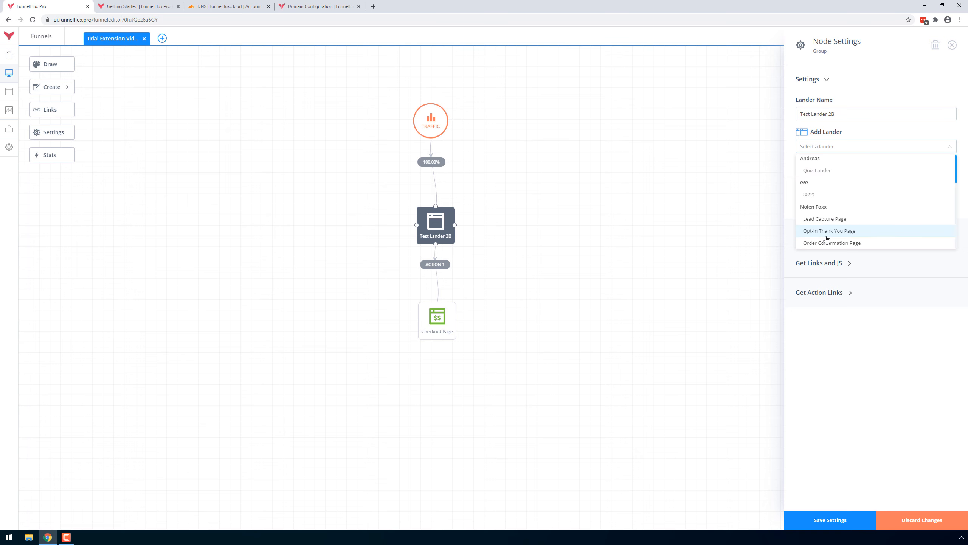
pyautogui.click(850, 231)
pyautogui.click(869, 152)
pyautogui.click(838, 219)
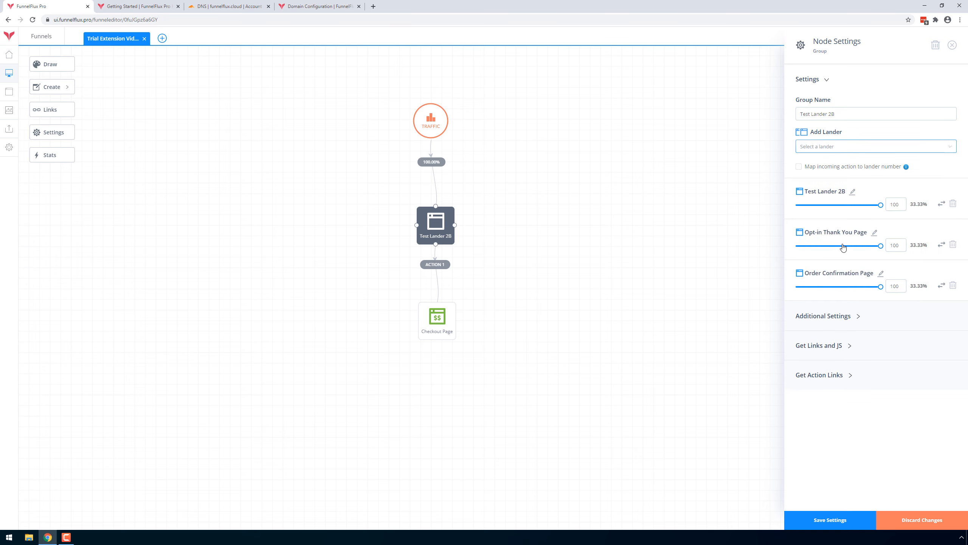
# Try weights of 40 for Test Lander 2B and 60 for each of the other two landers, and discard the node changes.
pyautogui.moveTo(880, 205); pyautogui.dragTo(833, 206)
pyautogui.moveTo(879, 246); pyautogui.dragTo(849, 248)
pyautogui.moveTo(880, 286); pyautogui.dragTo(848, 287)
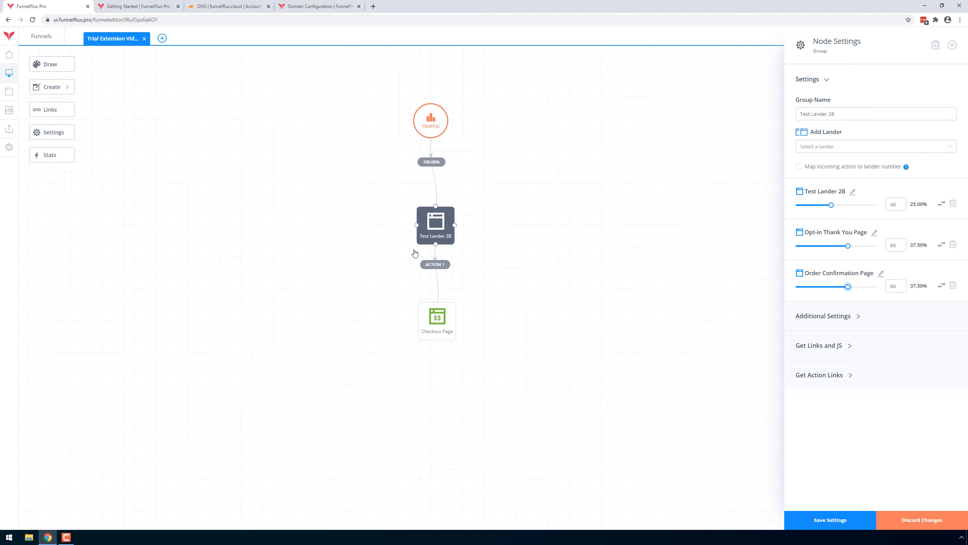
pyautogui.click(920, 519)
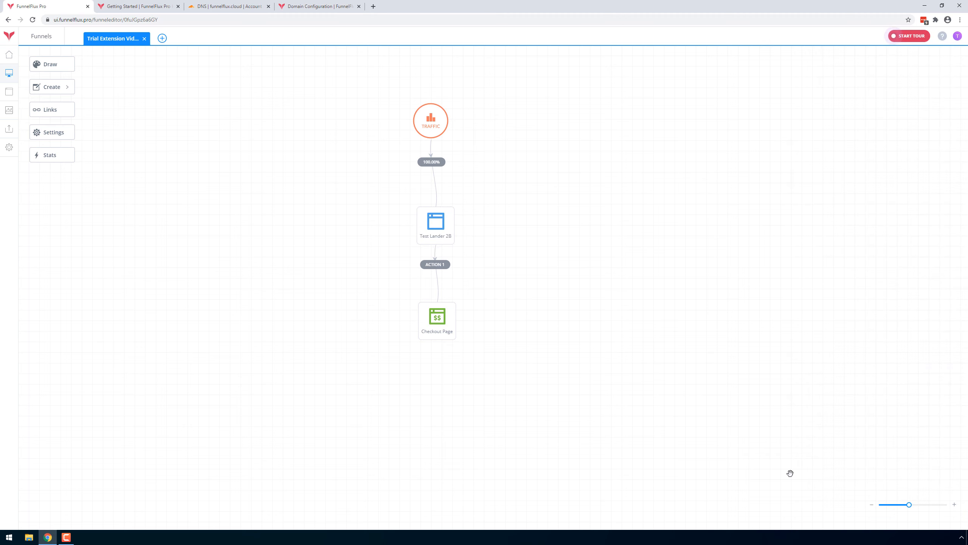
# Review the Checkout Page node's settings and close them.
pyautogui.click(437, 318)
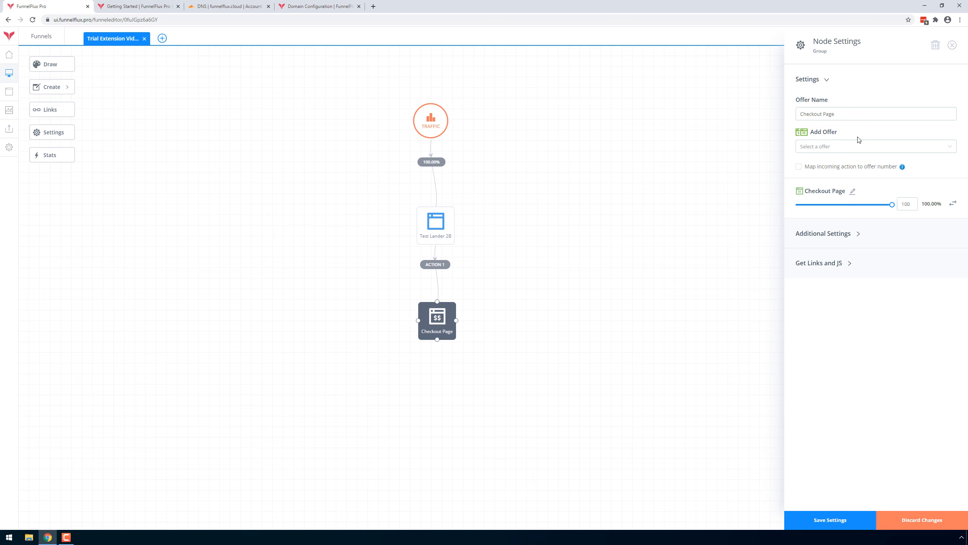
pyautogui.click(952, 45)
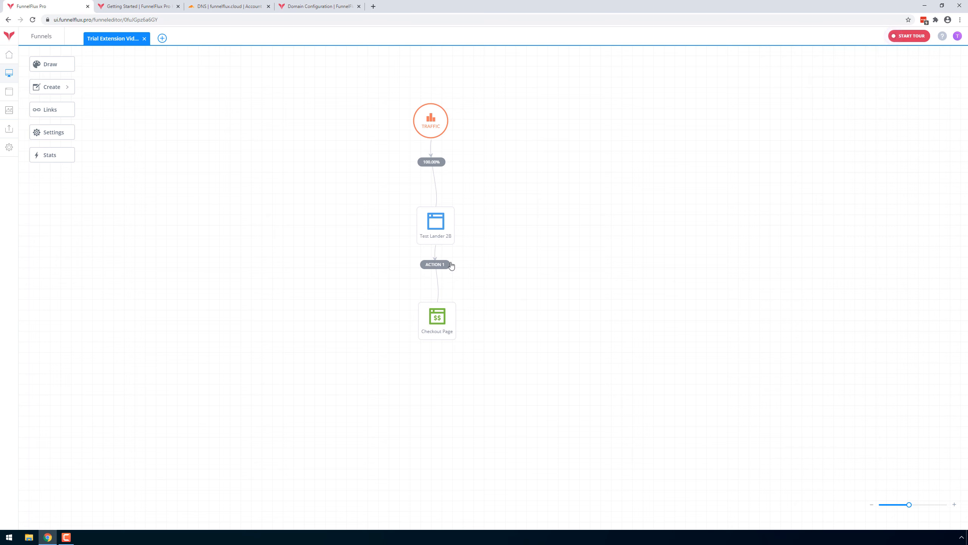
# Reposition the Action 1 label slightly lower on its connector and open its action link.
pyautogui.moveTo(451, 266); pyautogui.dragTo(453, 277)
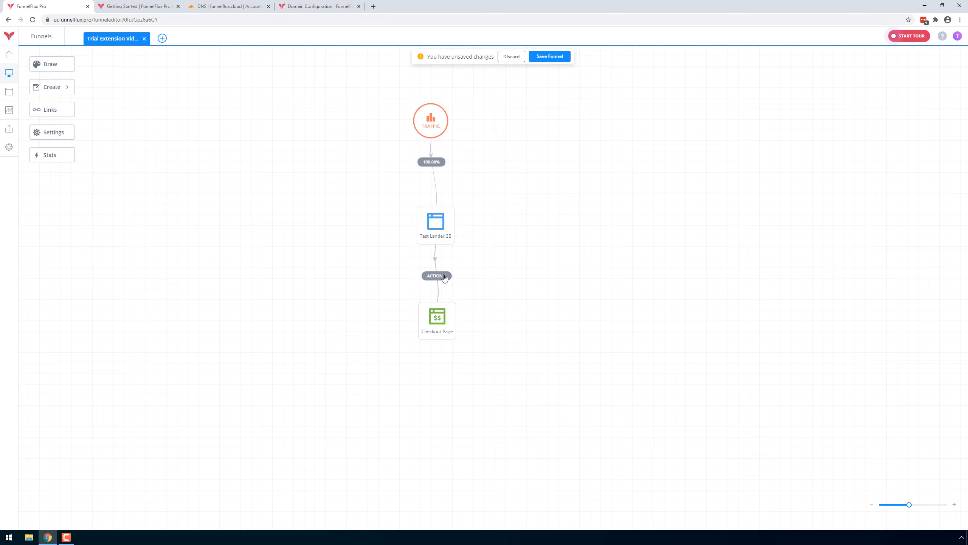
pyautogui.moveTo(444, 277); pyautogui.dragTo(442, 271)
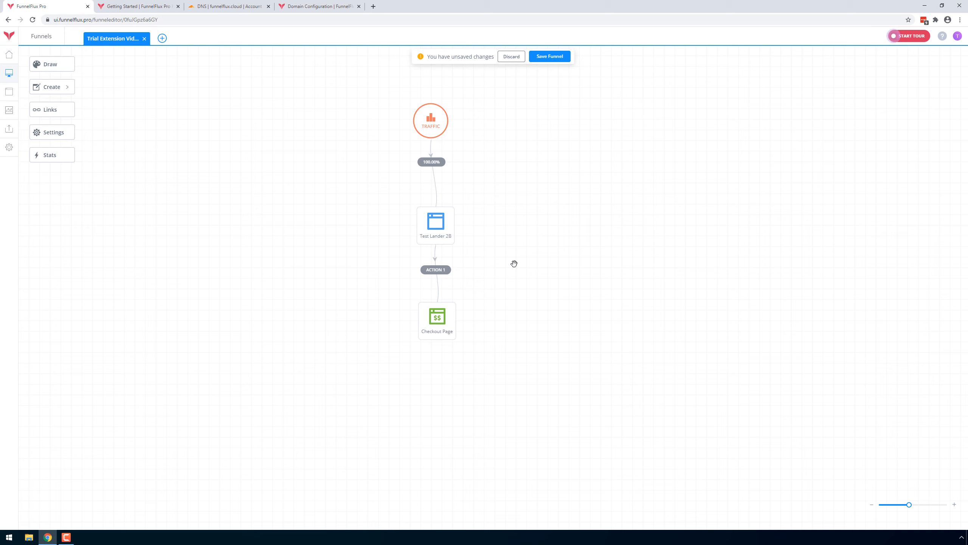
pyautogui.click(443, 272)
pyautogui.click(489, 277)
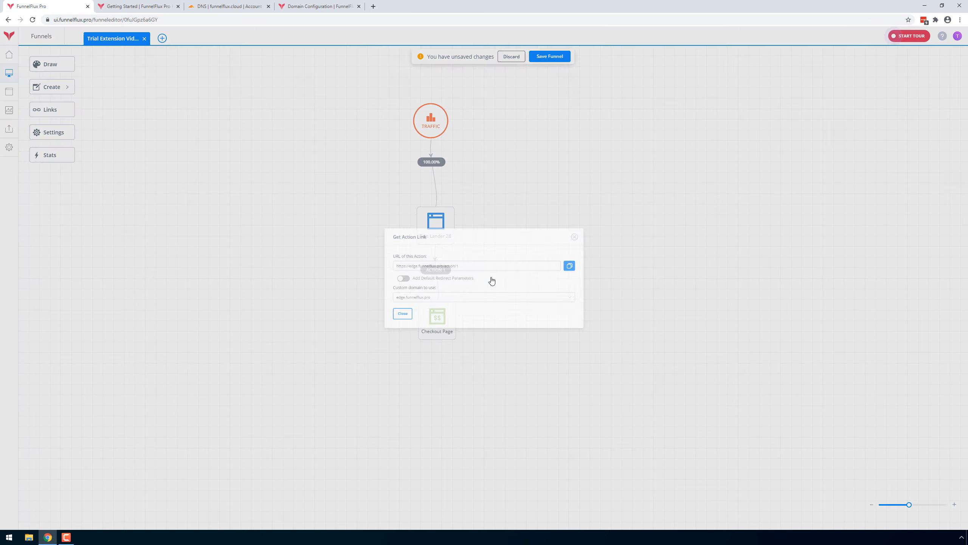
# Examine the parts of the Action 1 URL and the custom domain choices, and close the action link dialog.
pyautogui.tripleClick(370, 262)
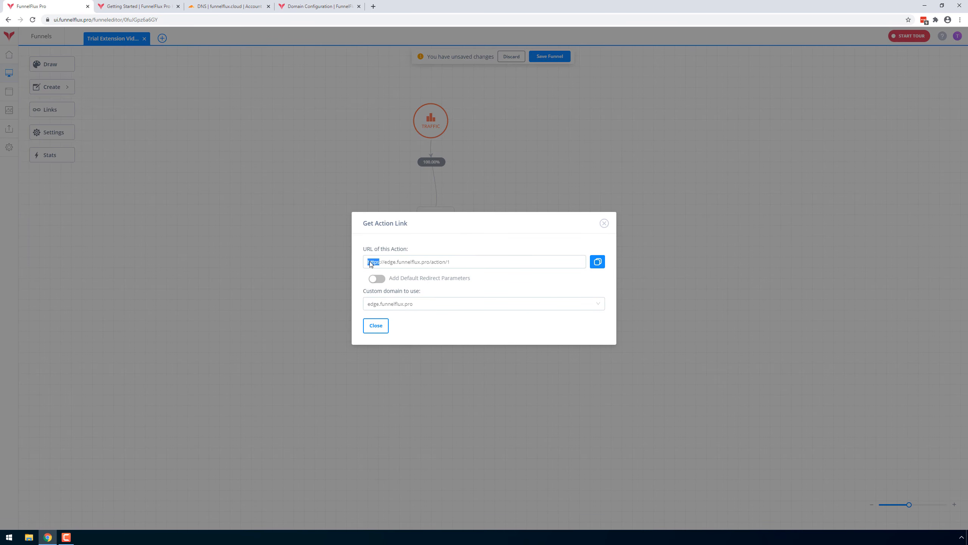
pyautogui.moveTo(385, 266); pyautogui.dragTo(428, 268)
pyautogui.click(439, 312)
pyautogui.click(440, 307)
pyautogui.click(442, 306)
pyautogui.click(441, 304)
pyautogui.click(409, 334)
pyautogui.doubleClick(429, 265)
pyautogui.doubleClick(451, 266)
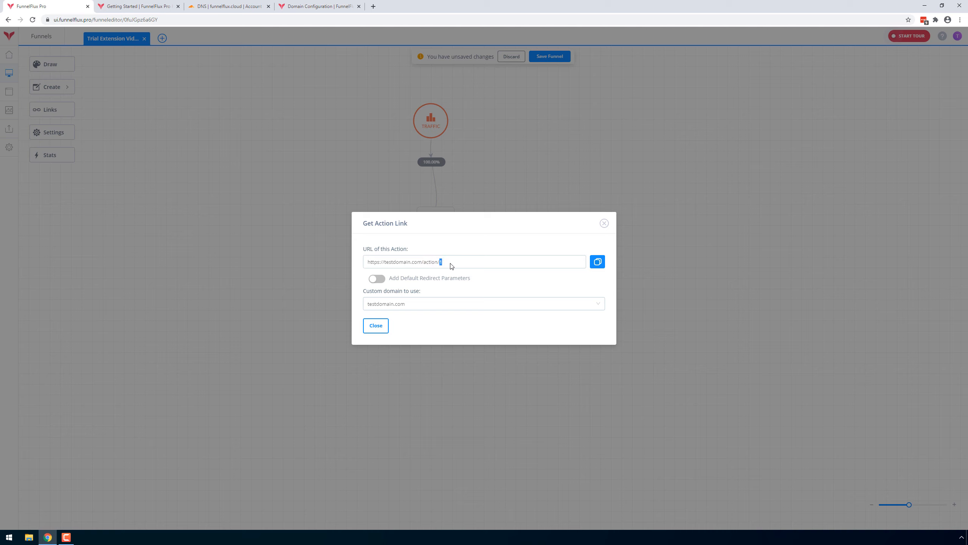
pyautogui.click(494, 251)
pyautogui.click(604, 224)
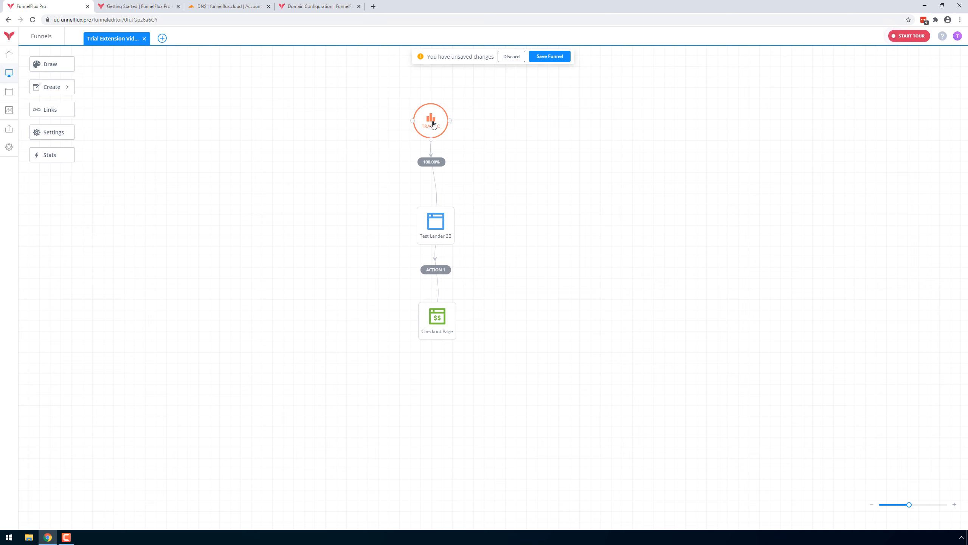
# Try moving Checkout Page beside the lander and connecting the Traffic node directly to it as a second route.
pyautogui.doubleClick(433, 124)
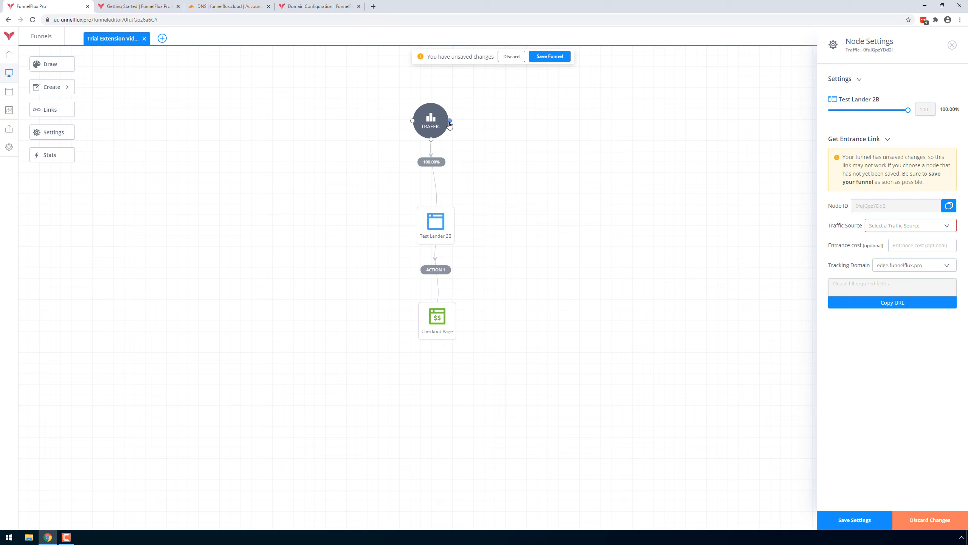
pyautogui.click(68, 87)
pyautogui.moveTo(437, 313); pyautogui.dragTo(593, 219)
pyautogui.moveTo(453, 124); pyautogui.dragTo(592, 223)
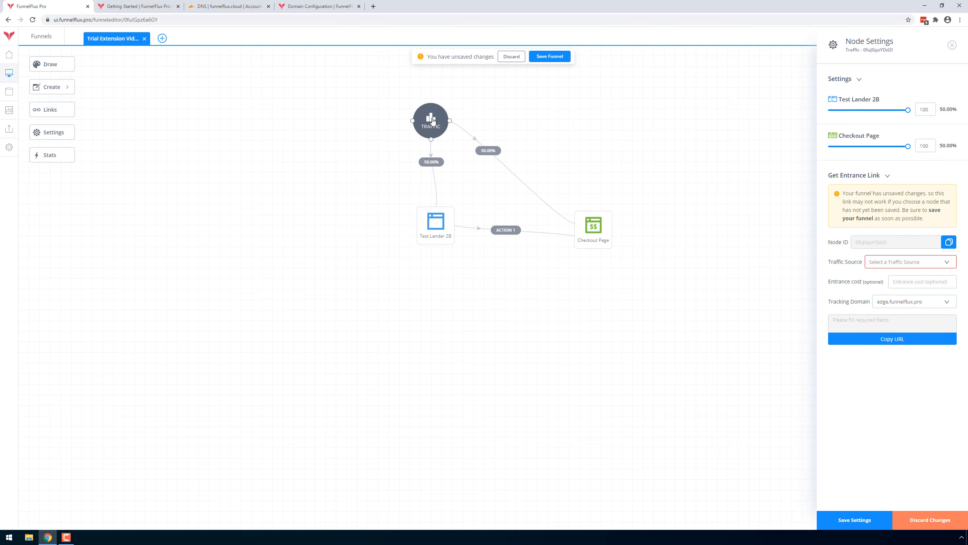
# Discard a trial reduction of Checkout Page's traffic weight, delete its direct Traffic connection and return it below the lander.
pyautogui.moveTo(902, 148); pyautogui.dragTo(876, 148)
pyautogui.click(911, 520)
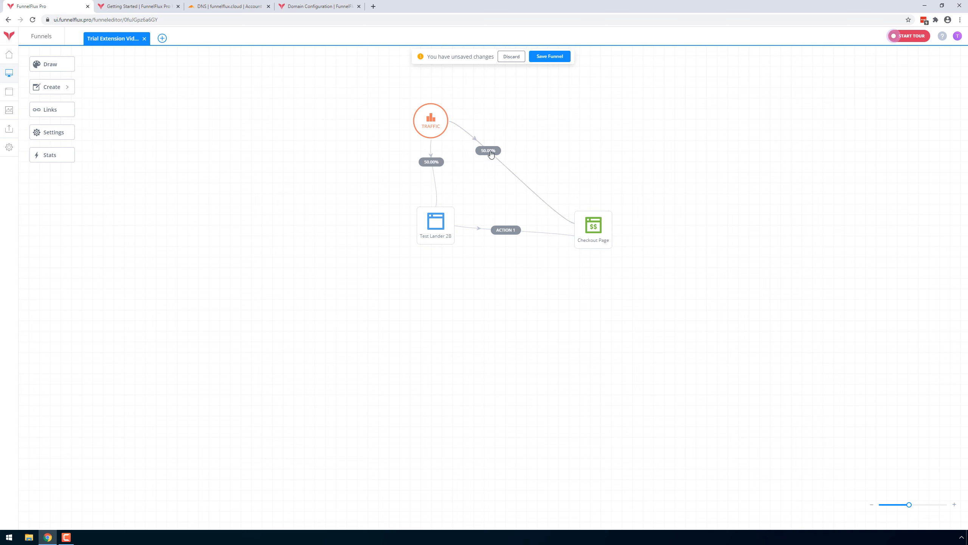
pyautogui.click(488, 151)
pyautogui.click(518, 175)
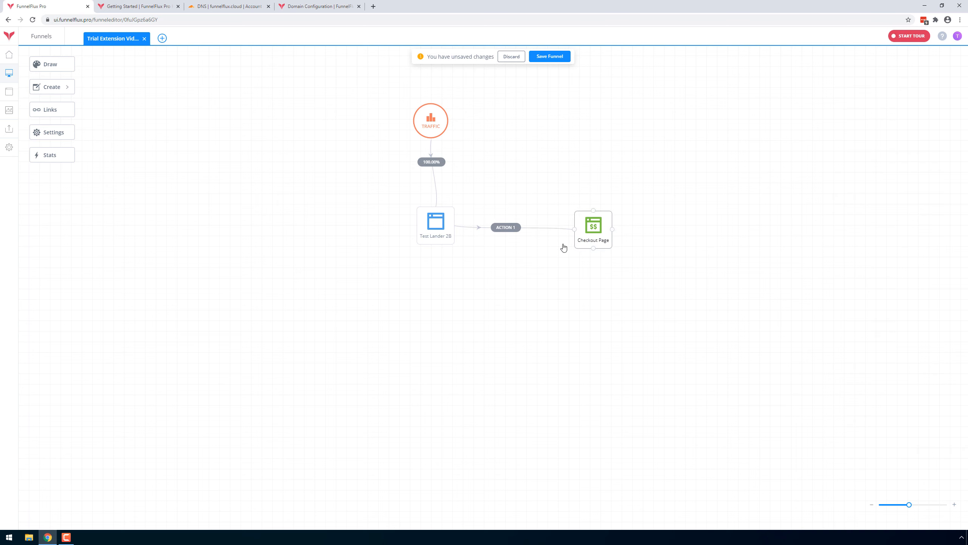
# Check the Traffic node's entrance link section and available traffic sources, and save the funnel.
pyautogui.click(431, 127)
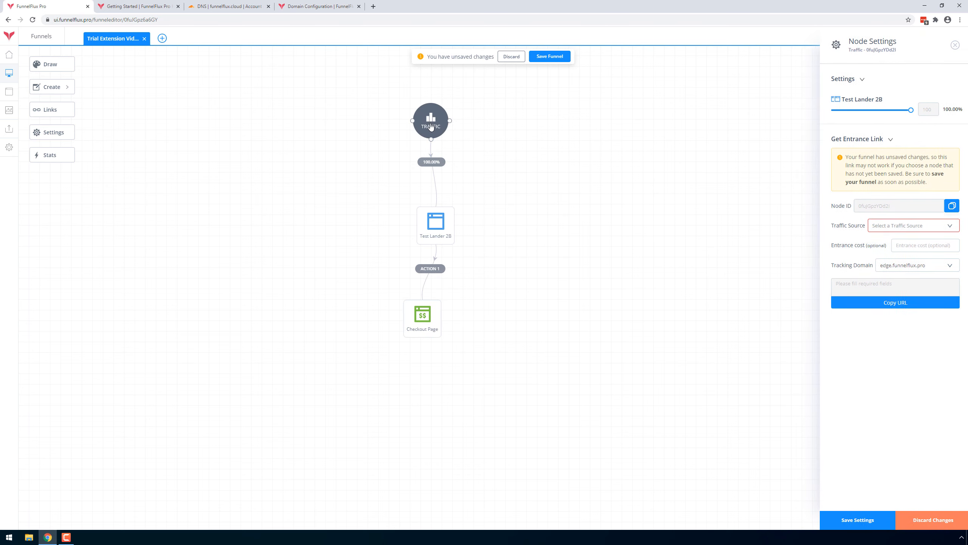
pyautogui.click(878, 142)
pyautogui.click(871, 140)
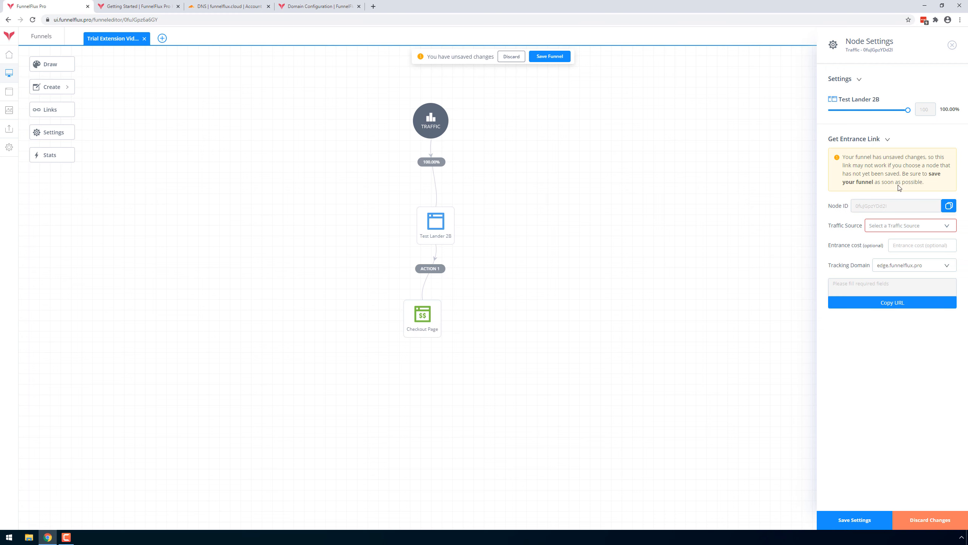
pyautogui.click(912, 230)
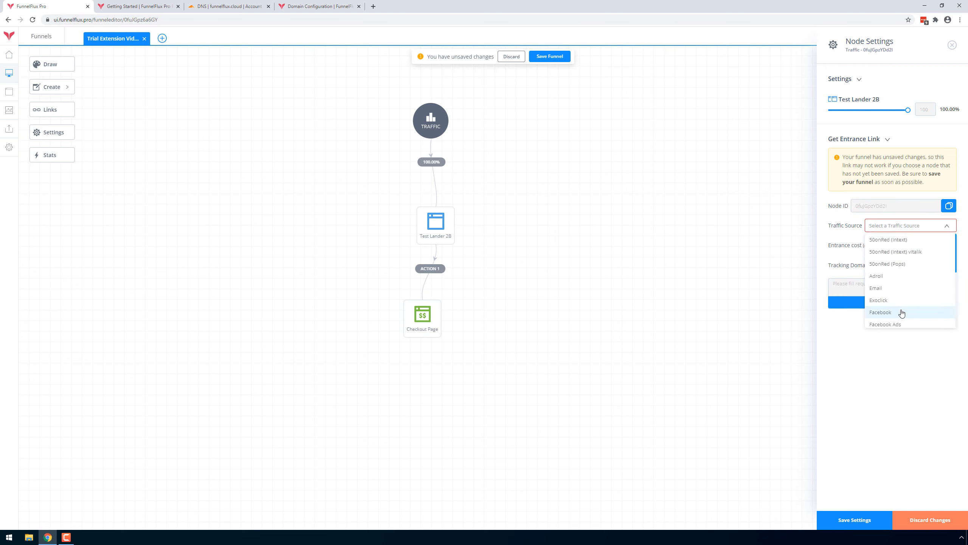
pyautogui.click(863, 311)
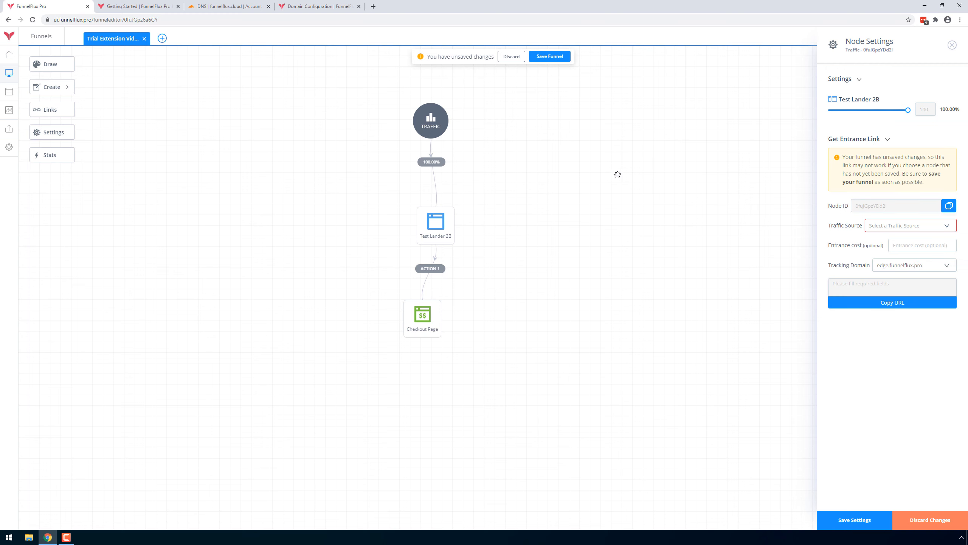
pyautogui.click(547, 55)
pyautogui.click(435, 228)
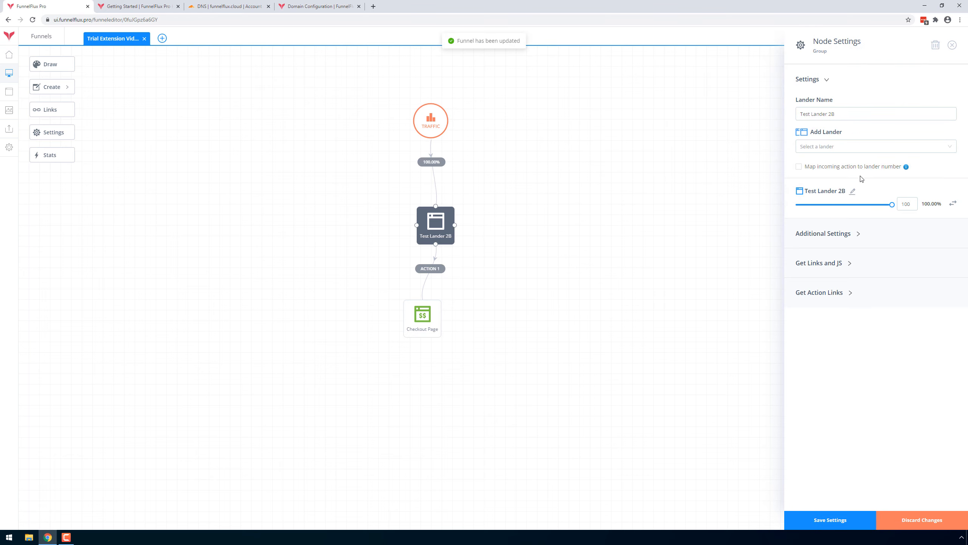
pyautogui.click(852, 191)
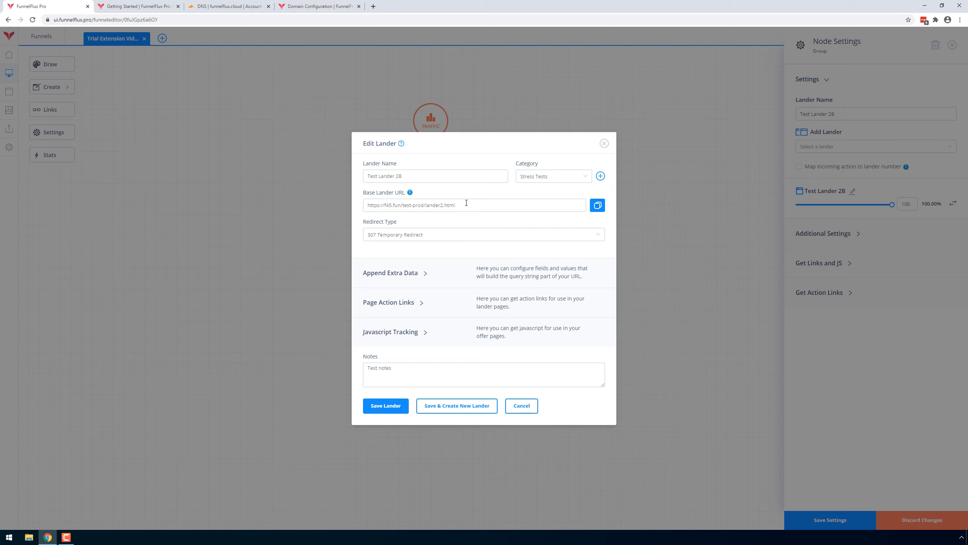
pyautogui.moveTo(466, 203); pyautogui.dragTo(385, 206)
pyautogui.press('BackSpace')
pyautogui.press('BackSpace')
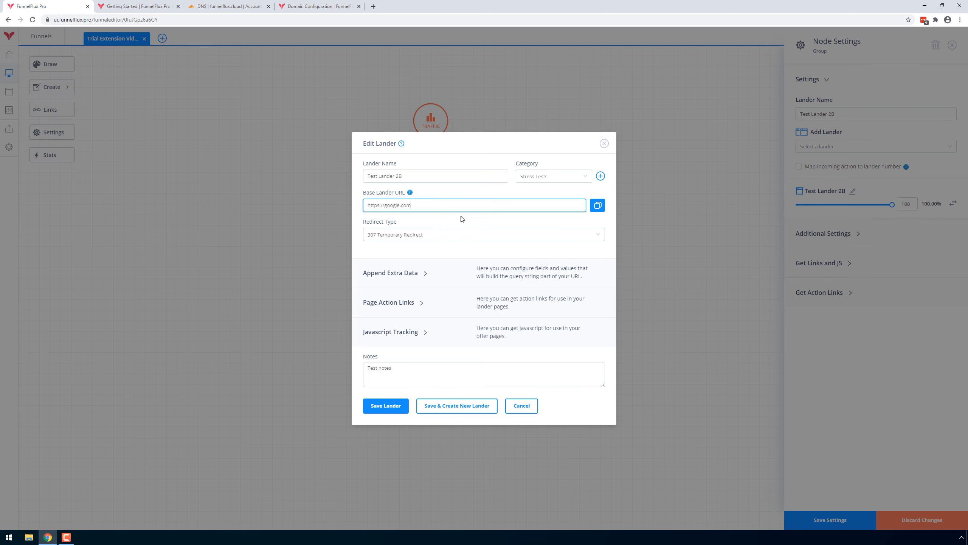
pyautogui.click(428, 276)
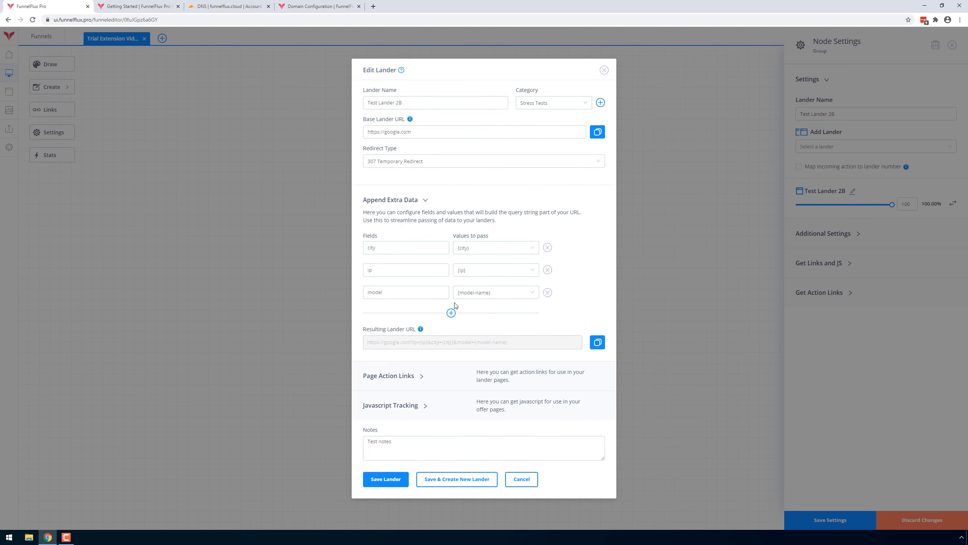
pyautogui.click(396, 484)
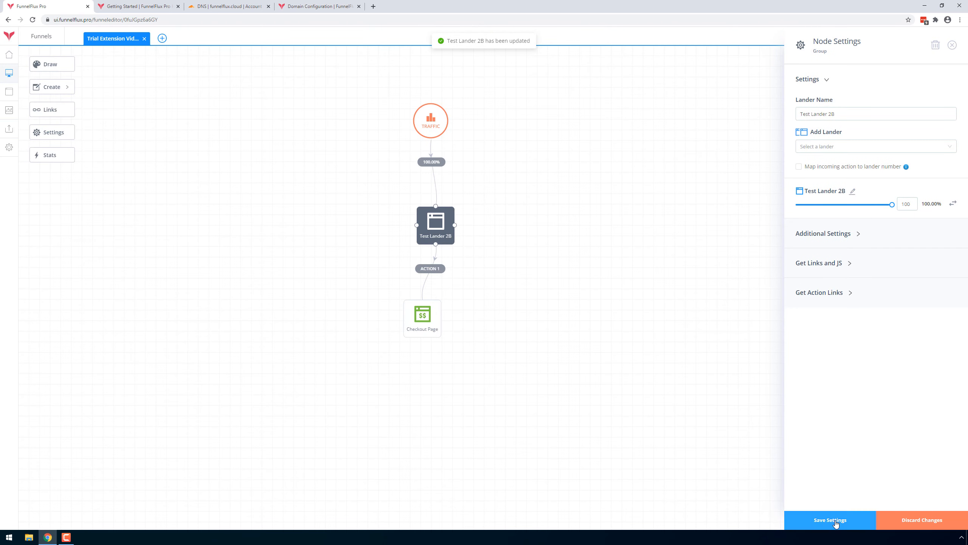
pyautogui.click(814, 519)
# Generate the Traffic node's entrance link with Facebook as the traffic source and select the resulting URL.
pyautogui.click(431, 123)
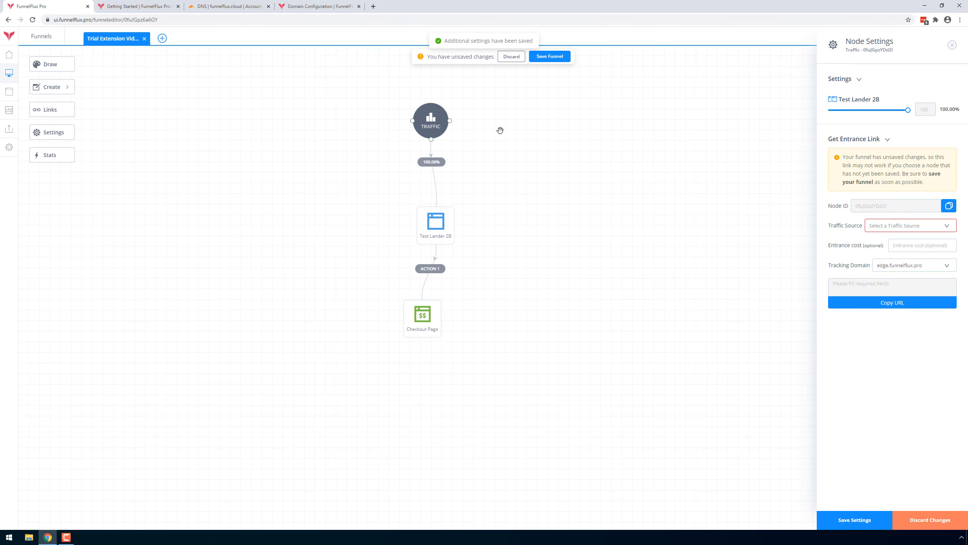
pyautogui.click(931, 229)
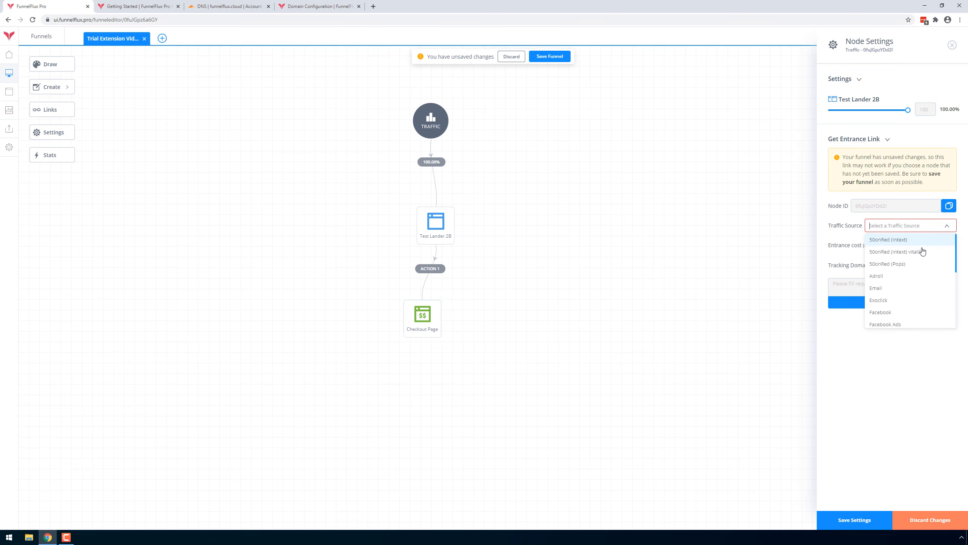
pyautogui.click(901, 318)
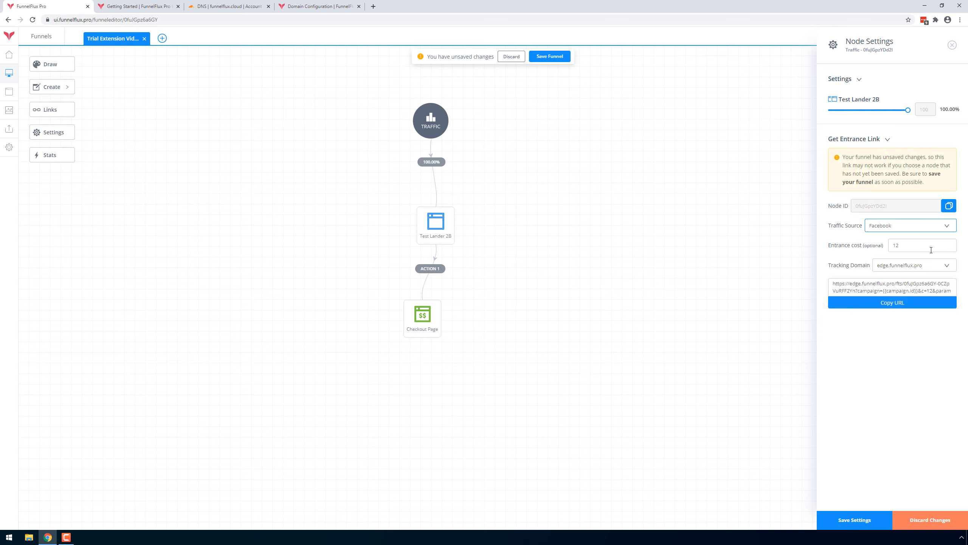
pyautogui.click(835, 284)
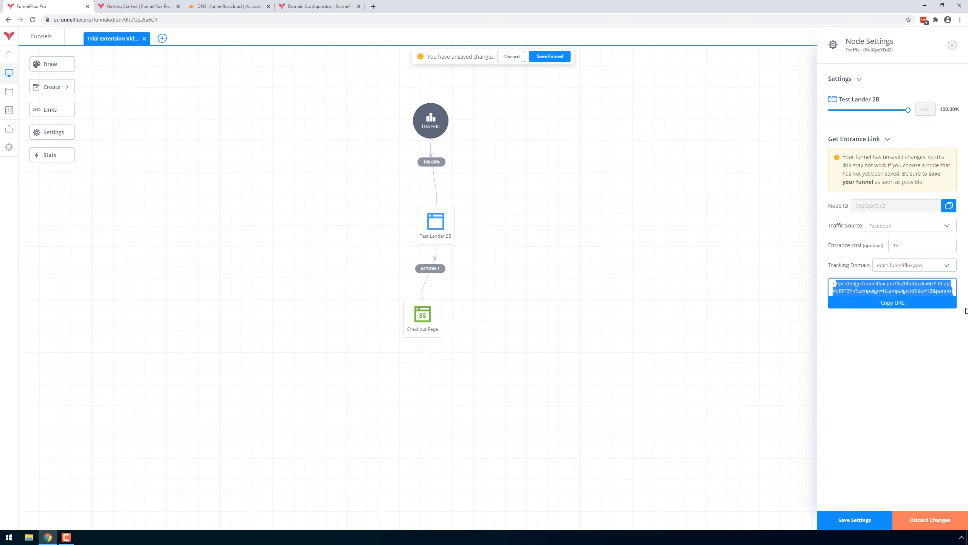
# Keep Facebook as the entrance link's traffic source, clear the optional entrance cost and copy the resulting URL.
pyautogui.click(927, 344)
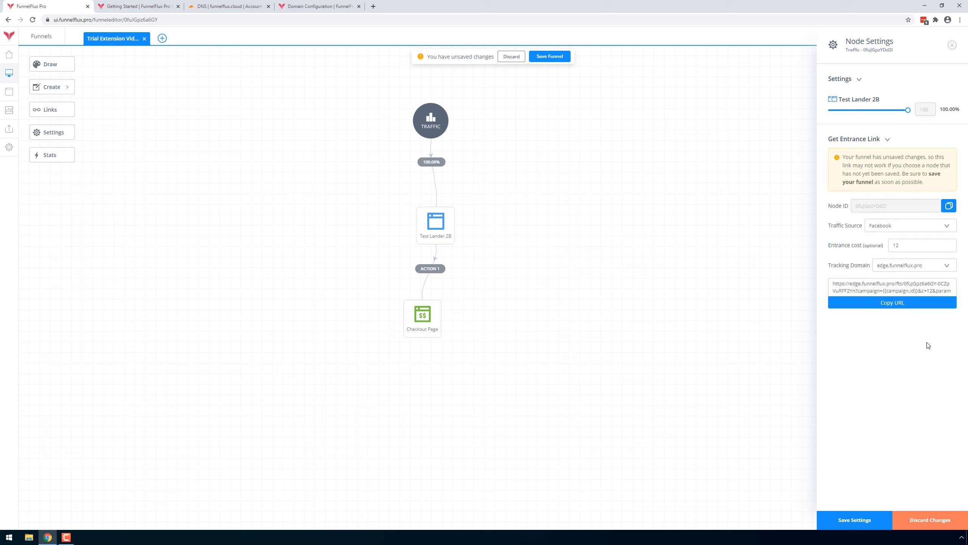
pyautogui.click(889, 228)
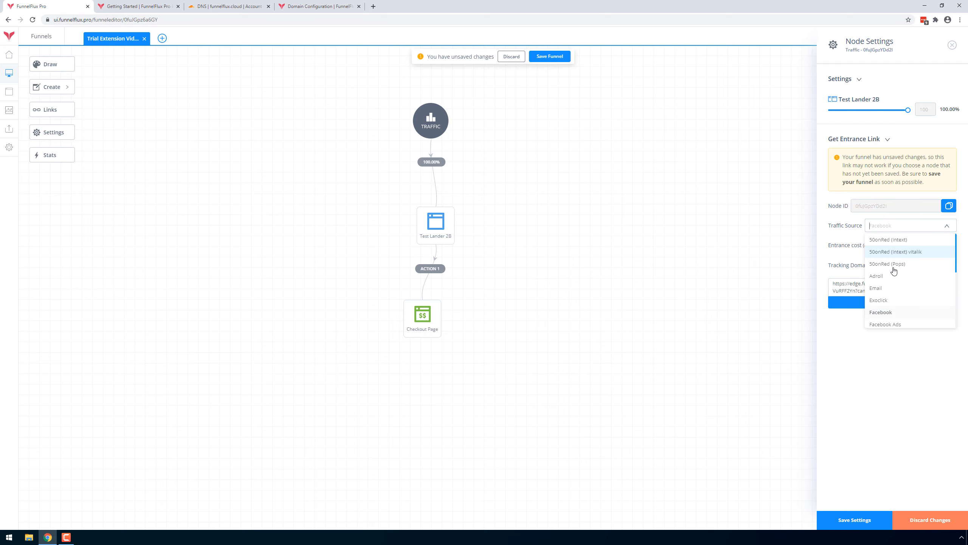
pyautogui.click(895, 317)
pyautogui.press('Tab')
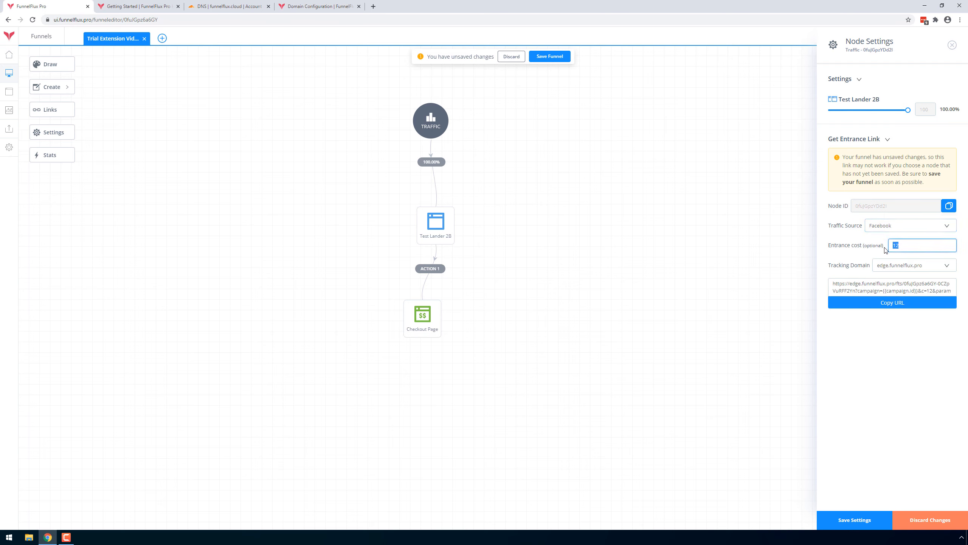
pyautogui.press('BackSpace')
pyautogui.click(900, 303)
# Load the copied entrance link in a new browser tab and examine its tracking parameters and the data fields appended to the lander URL.
pyautogui.hotkey('ctrl', 't')
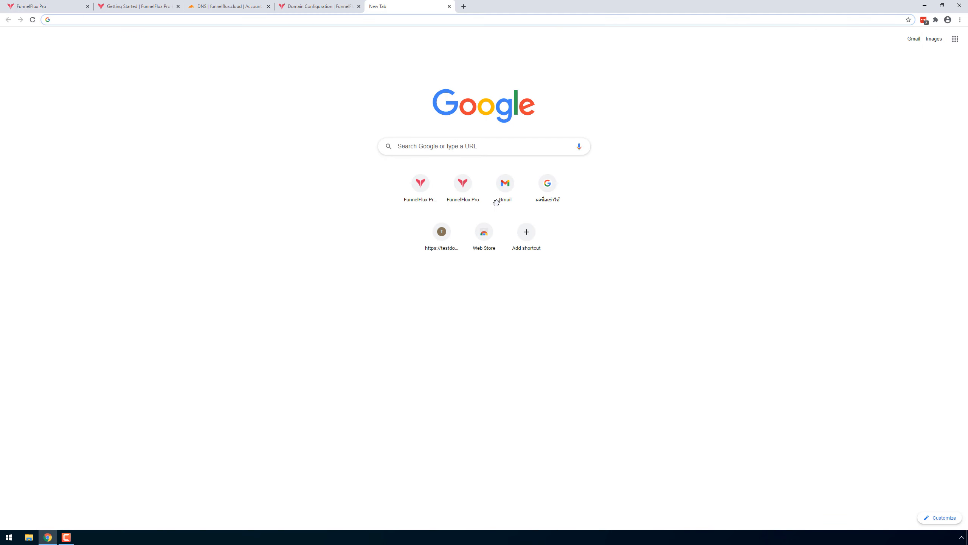
pyautogui.hotkey('ctrl', 'v')
pyautogui.moveTo(534, 24); pyautogui.dragTo(203, 20)
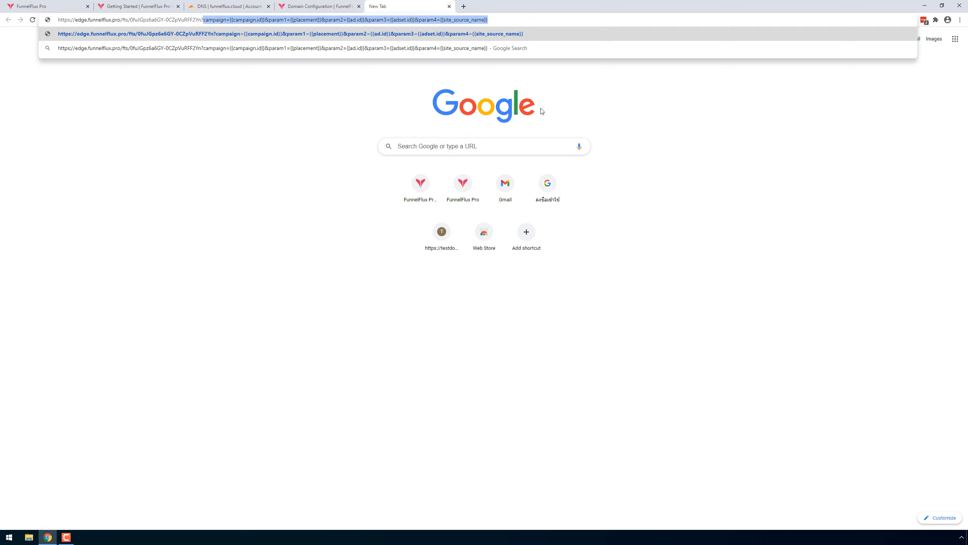
pyautogui.click(523, 33)
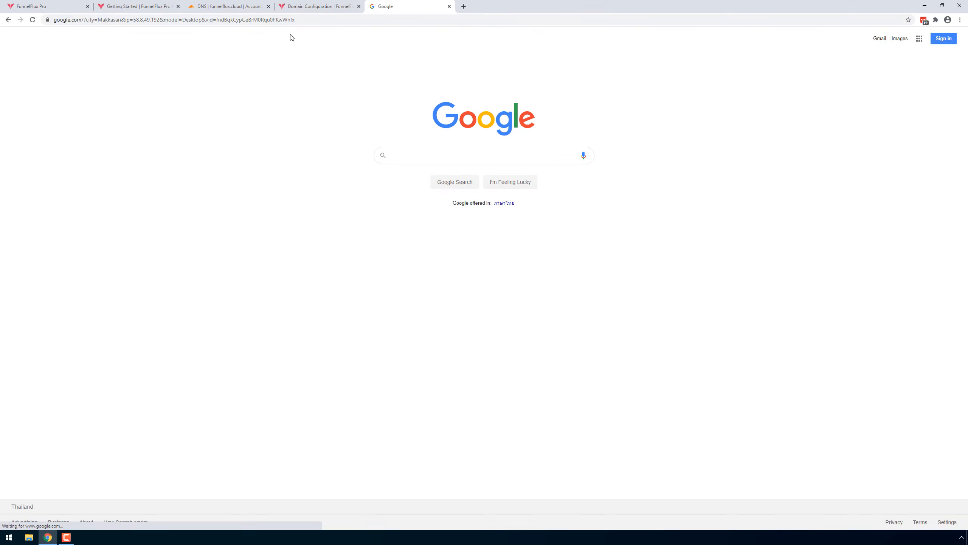
pyautogui.moveTo(305, 18); pyautogui.dragTo(85, 19)
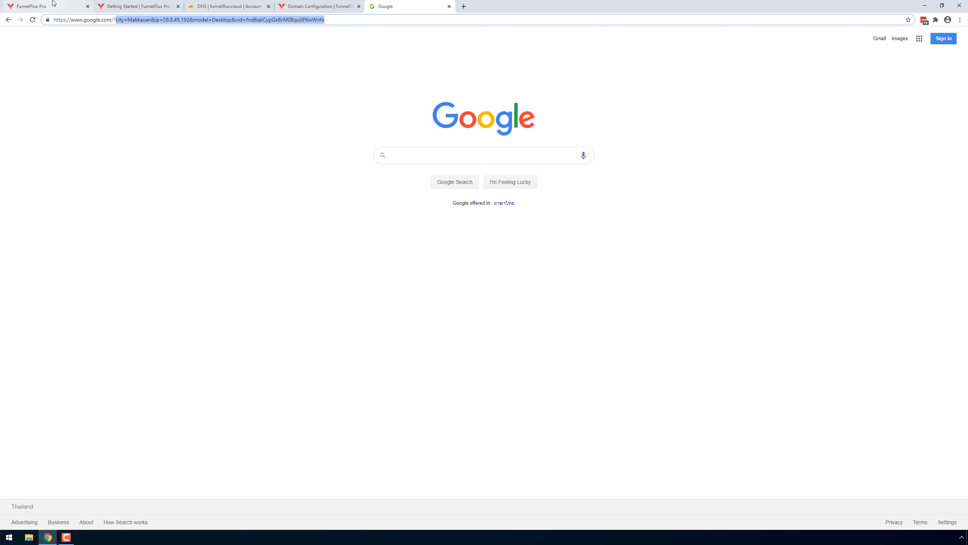
# Return to the funnel editor, shift the Traffic node slightly and reselect Facebook as the entrance link's traffic source.
pyautogui.click(41, 6)
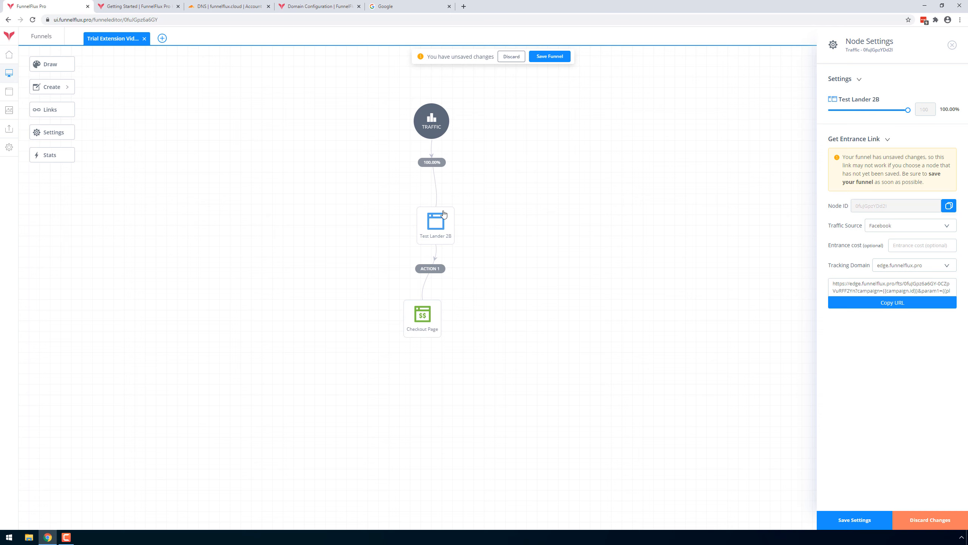
pyautogui.moveTo(433, 125); pyautogui.dragTo(436, 124)
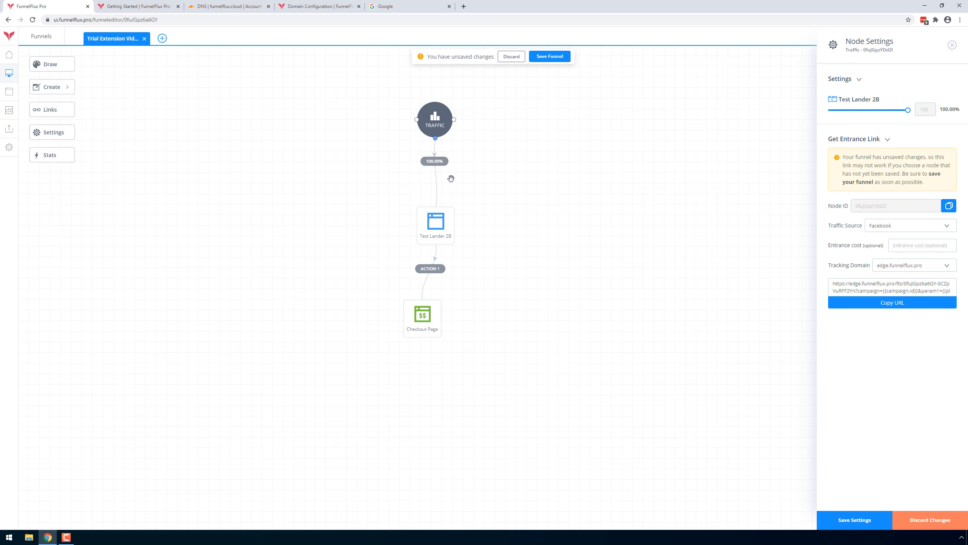
pyautogui.click(916, 227)
pyautogui.click(882, 314)
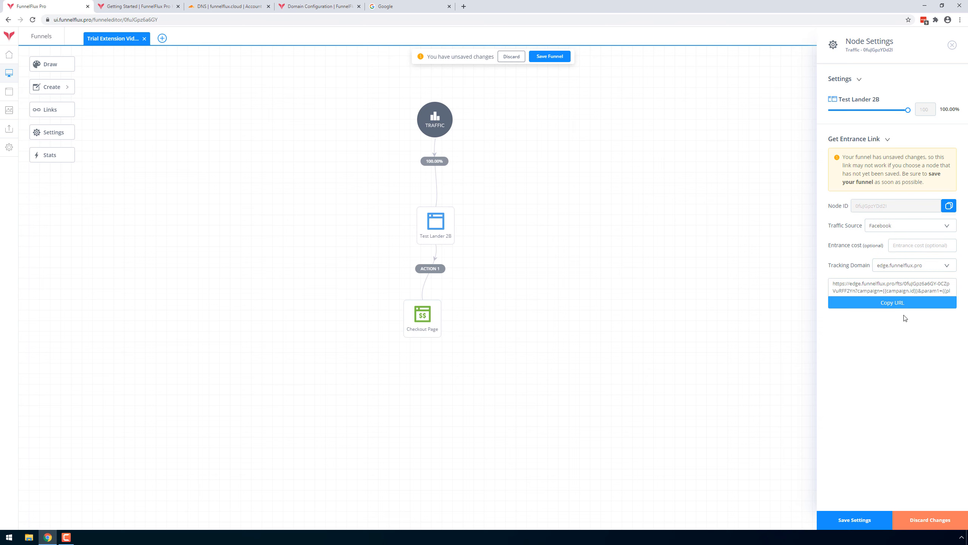